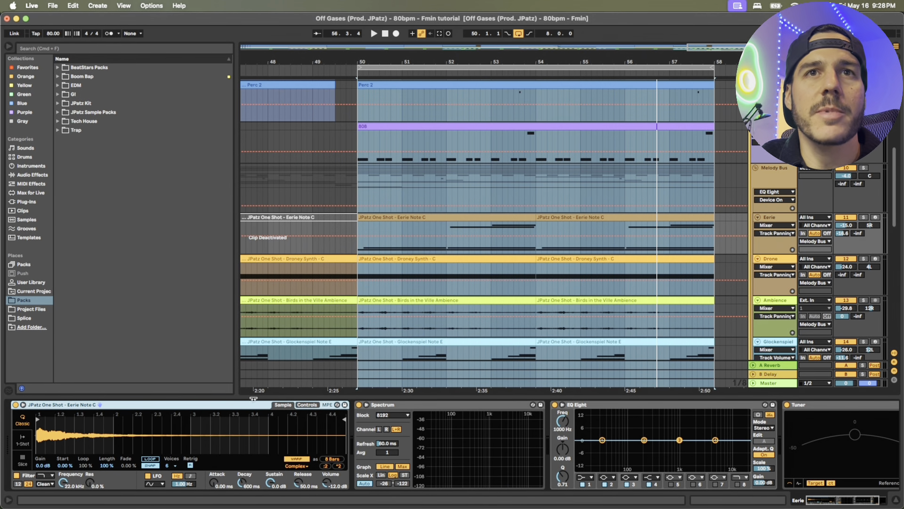
Audition the Eerie track in solo from bar 50 and examine the low and high notes of its Eerie Note C clip
double_click(519, 218)
click(864, 205)
key(space)
scroll(558, 388, up, 2)
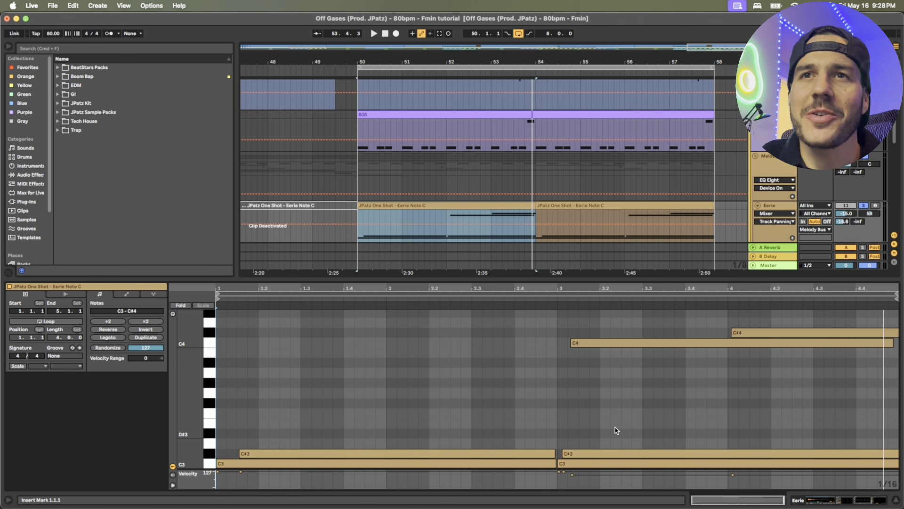
drag(603, 431, 592, 471)
drag(714, 360, 748, 331)
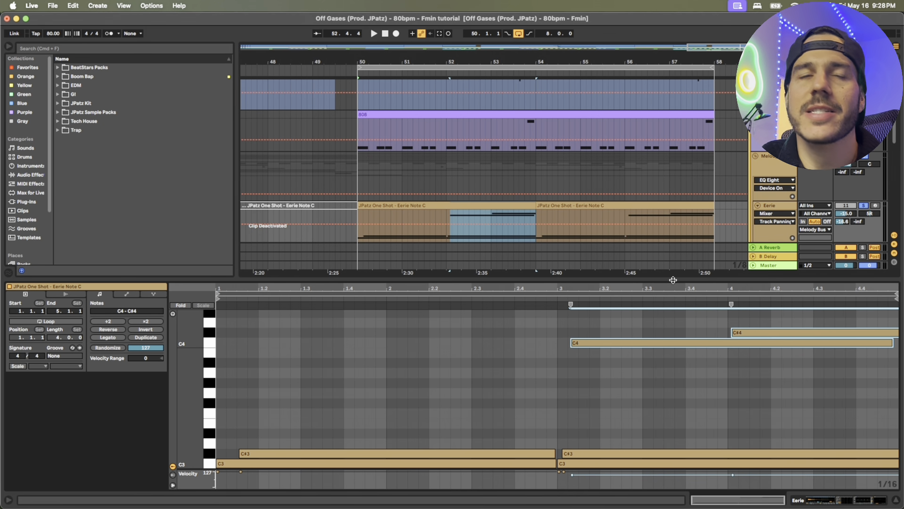
double_click(741, 278)
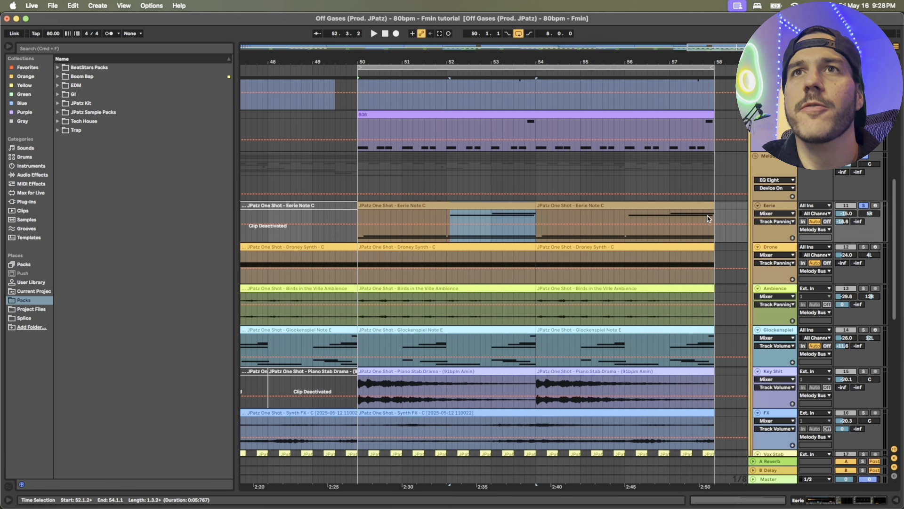
Solo the Drone track, view its devices and audition the Droney Synth clip starting at bar 50 with its notes shown
click(863, 246)
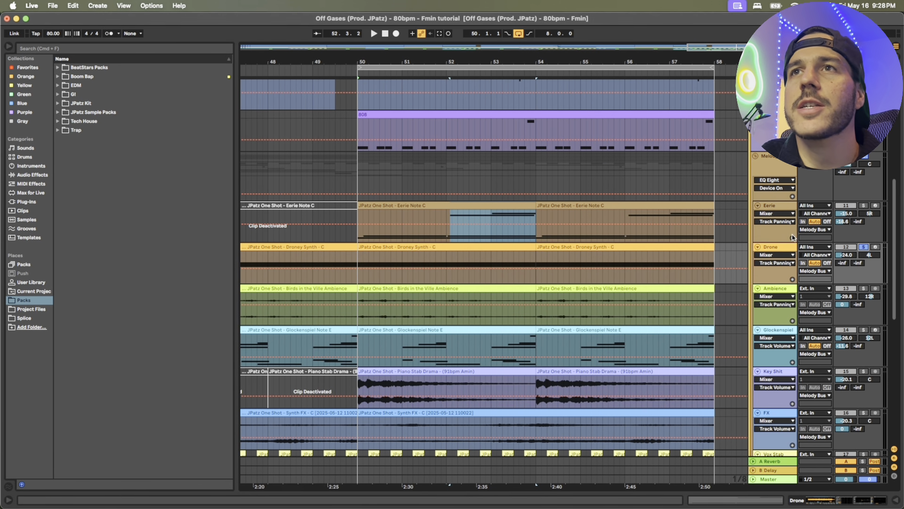
double_click(783, 248)
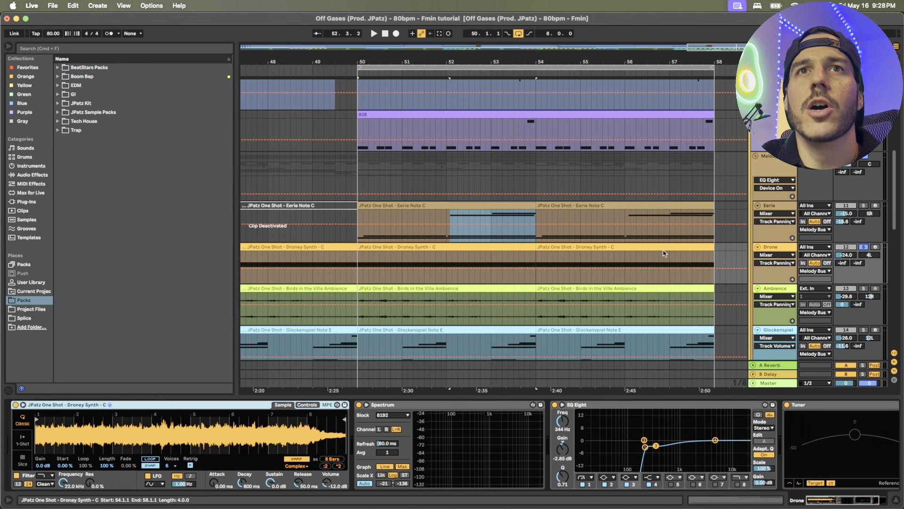
click(505, 248)
double_click(525, 248)
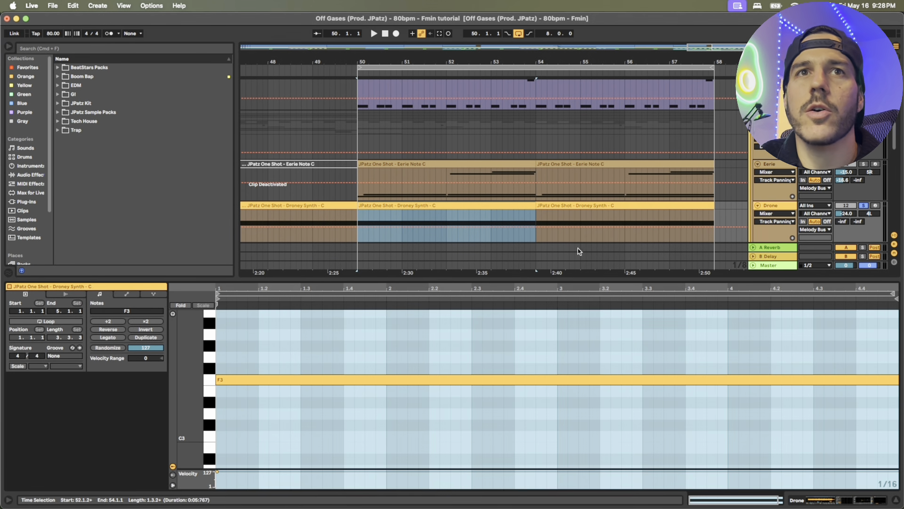
key(space)
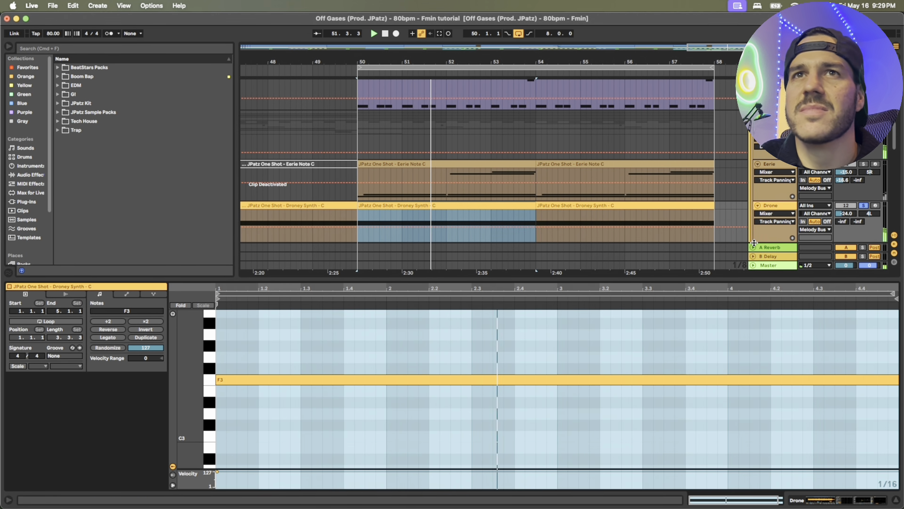
key(super+alt+l)
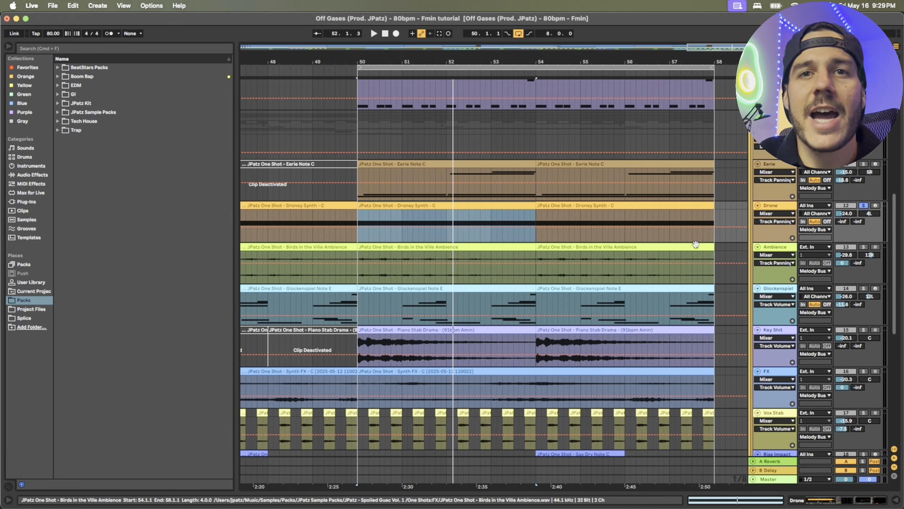
Solo the Ambience track, view its effects and audition the Birds in the Ville Ambience clip starting at bar 50
drag(539, 63, 539, 77)
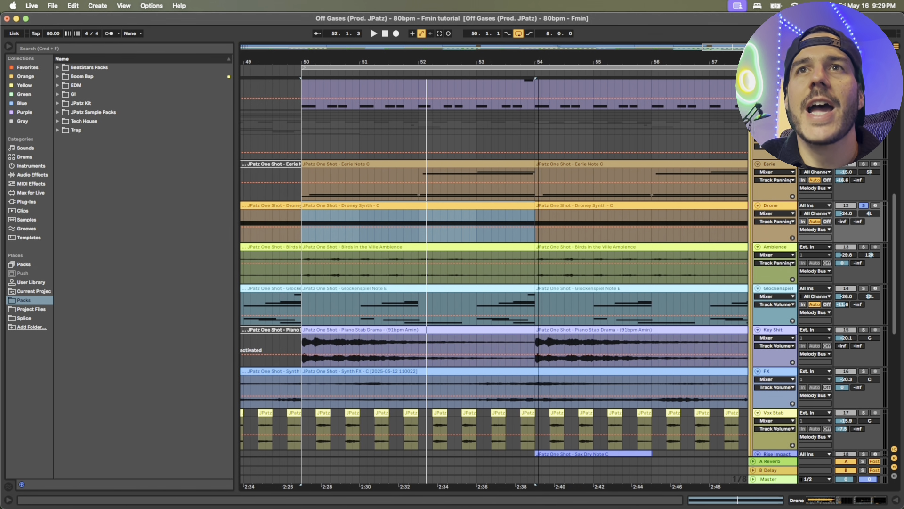
click(863, 246)
click(468, 245)
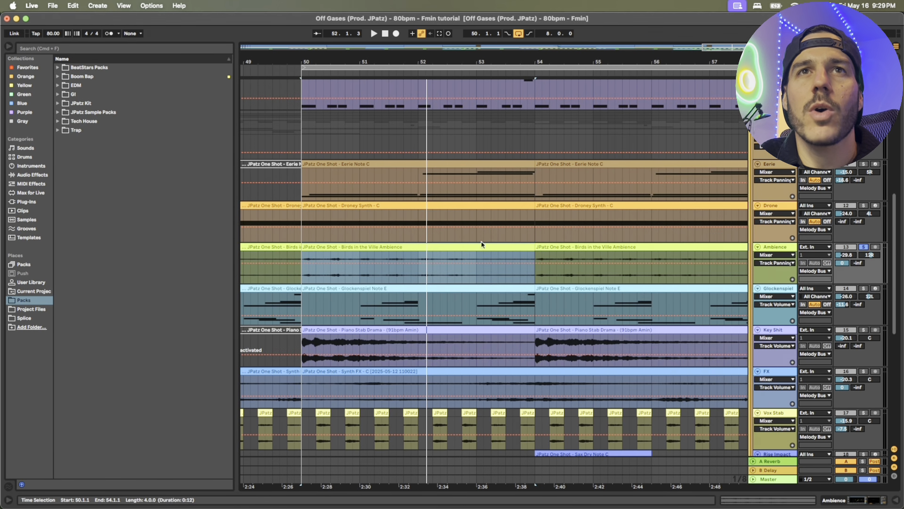
double_click(781, 245)
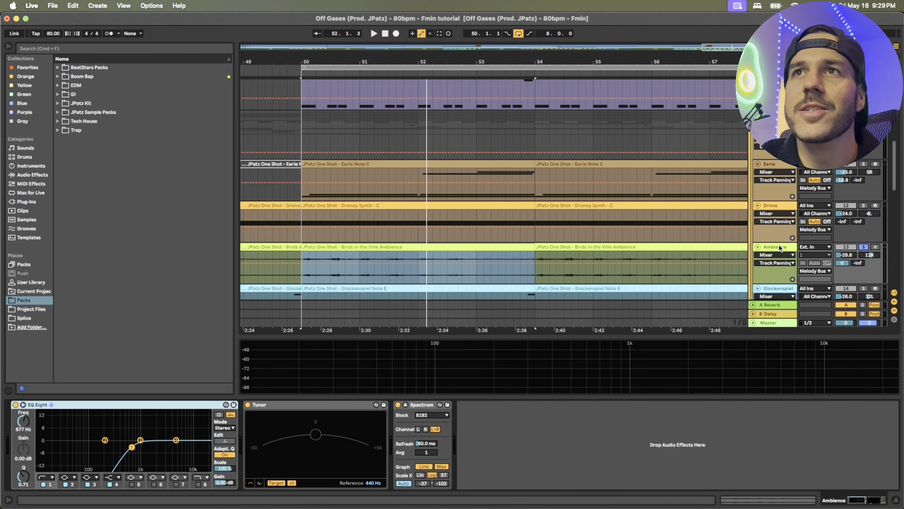
click(474, 397)
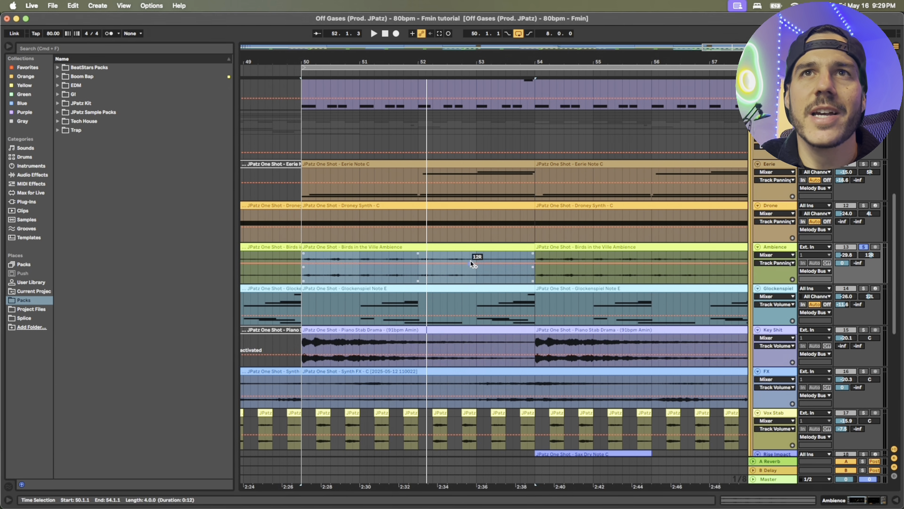
key(space)
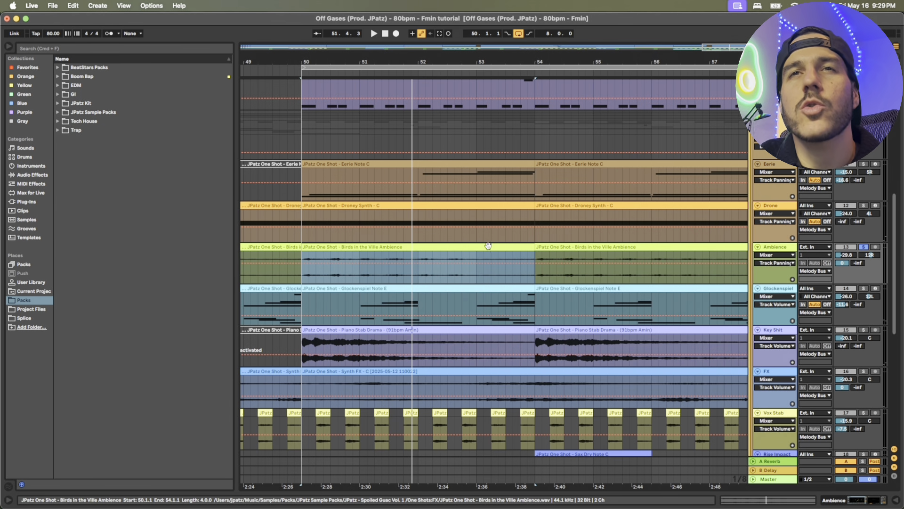
click(508, 253)
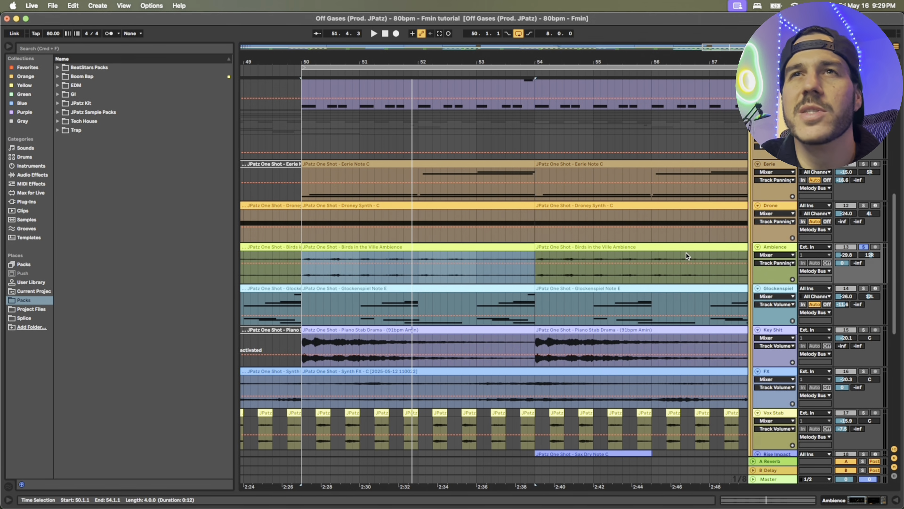
View the Glockenspiel track's sampler and effects, then audition its Glockenspiel Note E clip in solo with the notes shown
click(361, 289)
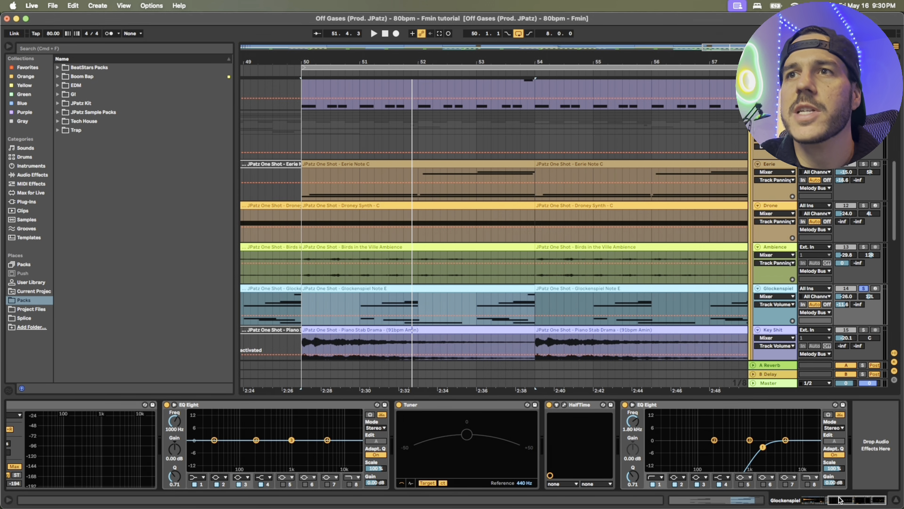
drag(838, 499, 812, 499)
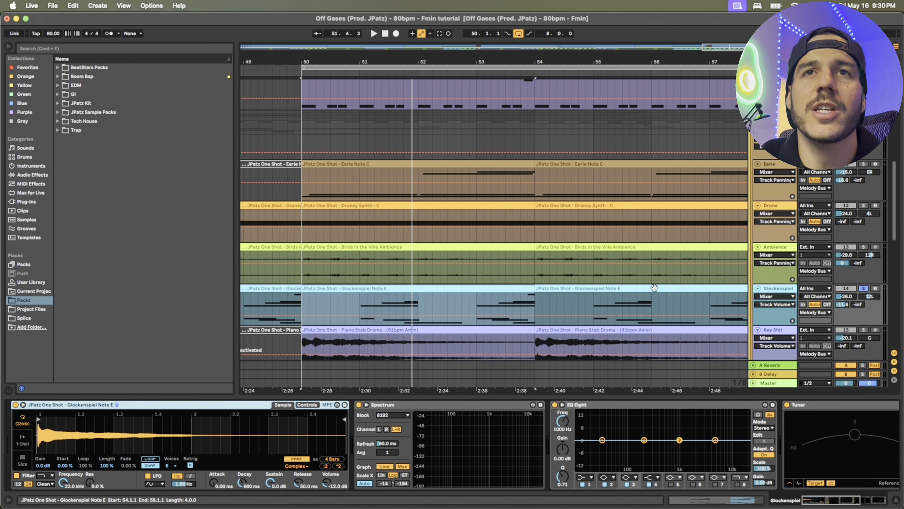
double_click(375, 286)
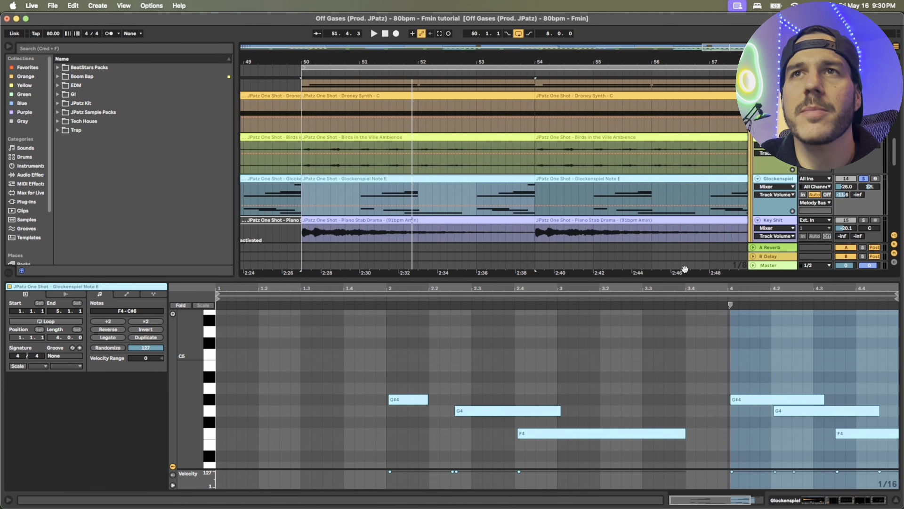
drag(680, 272, 529, 202)
key(space)
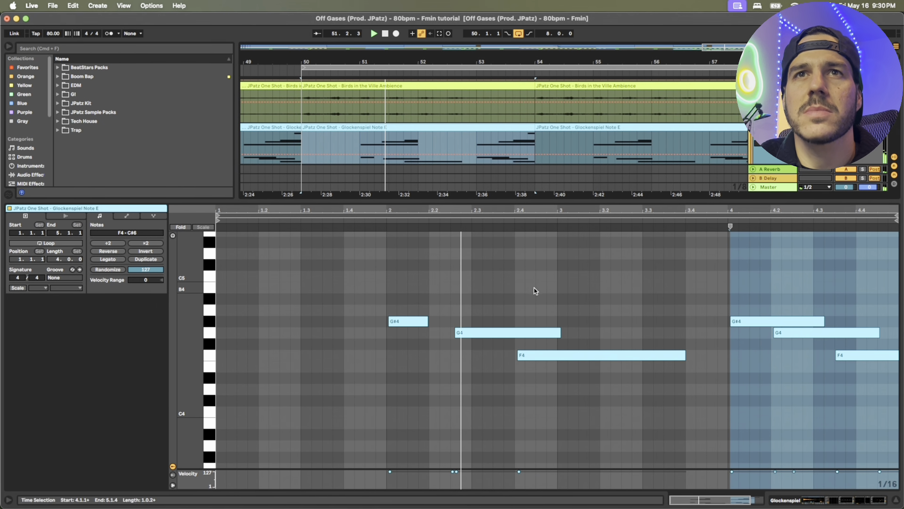
Examine the Glockenspiel clip's full note range, highlight the short G5 and G#5 notes, and close the clip's note view
scroll(535, 290, down, 4)
drag(206, 345, 175, 374)
click(675, 298)
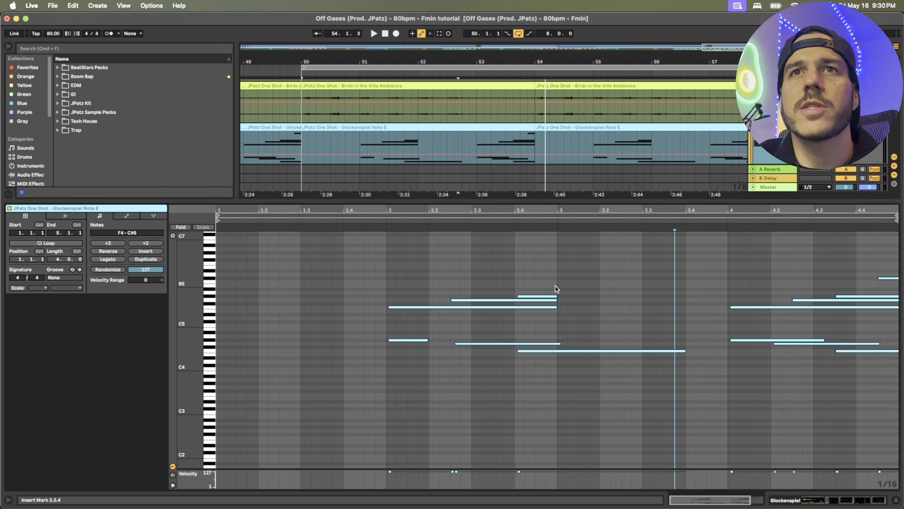
drag(557, 285, 542, 302)
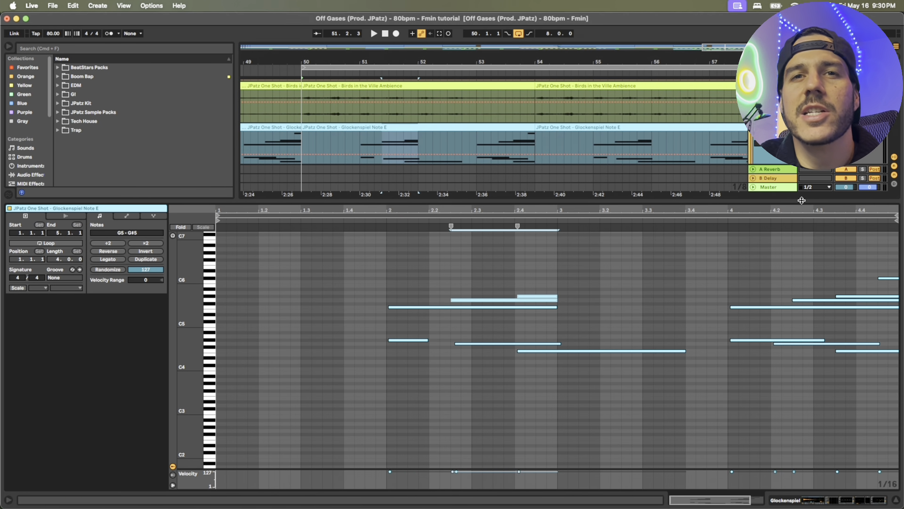
key(alt+super+l)
Audition the Key Shit track in solo with the Piano Stab Drama clip's waveform shown, then close the clip view
scroll(482, 206, up, 1)
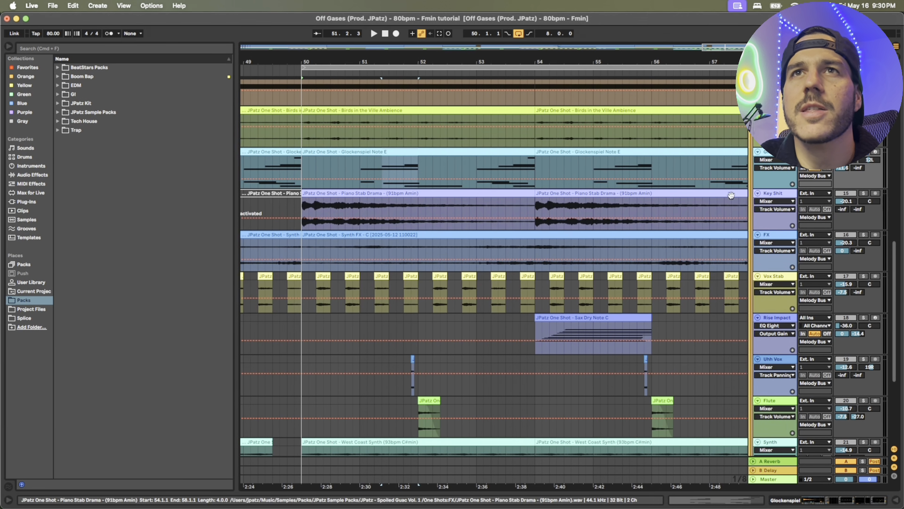
scroll(871, 234, up, 2)
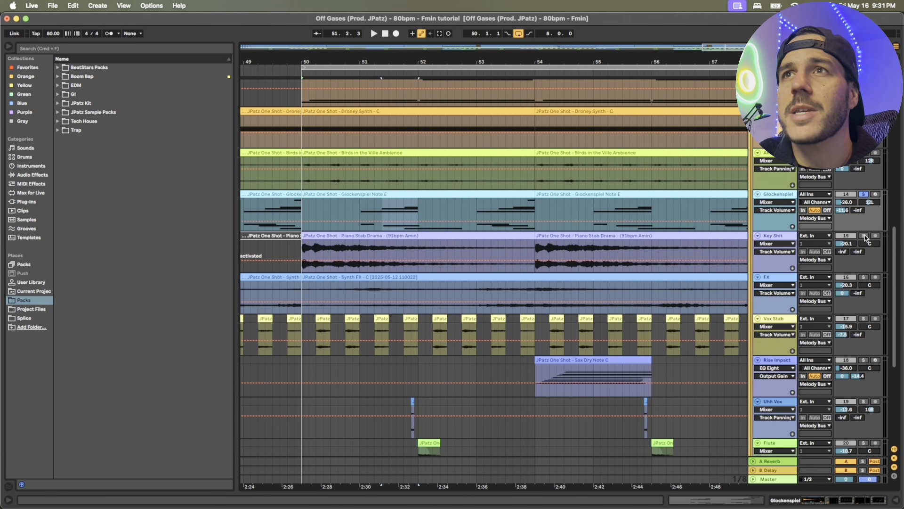
double_click(426, 236)
key(space)
drag(519, 198, 523, 243)
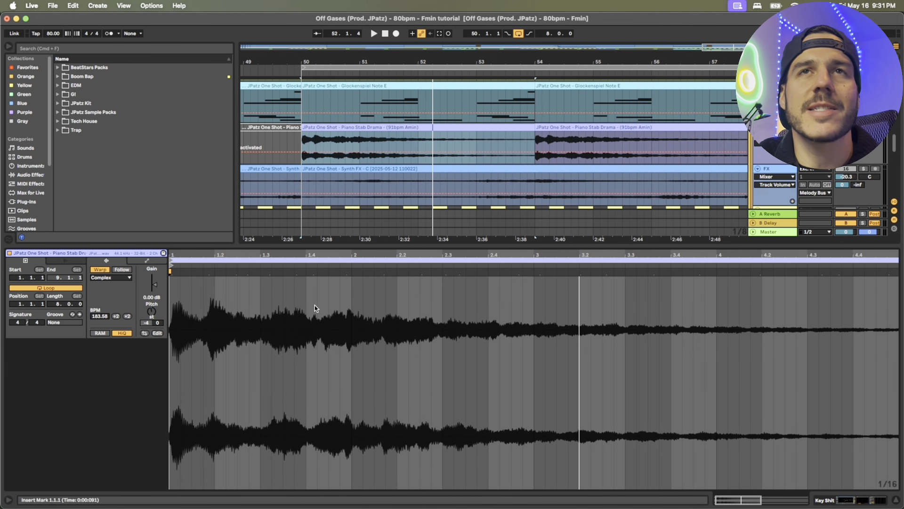
key(super+alt+l)
View the FX track's effects and audition its Synth FX clip in solo with the waveform shown
scroll(494, 216, up, 2)
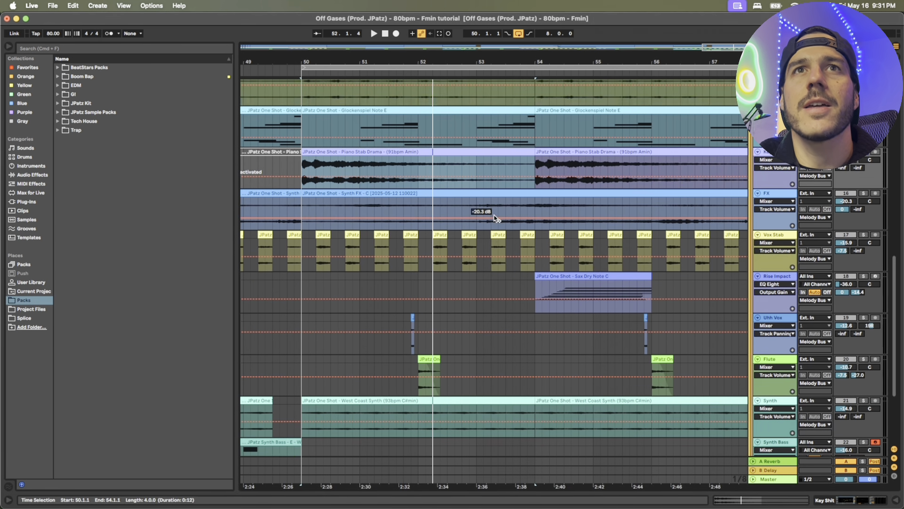
double_click(541, 211)
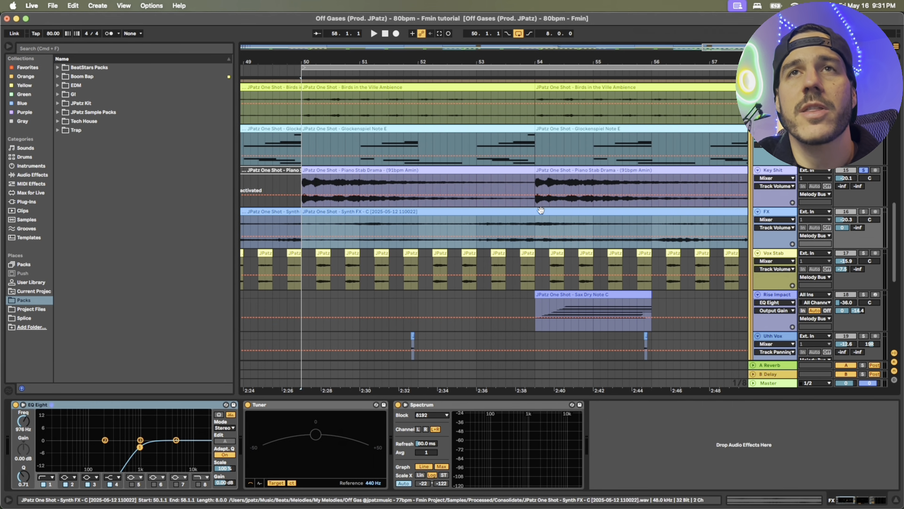
scroll(541, 210, up, 2)
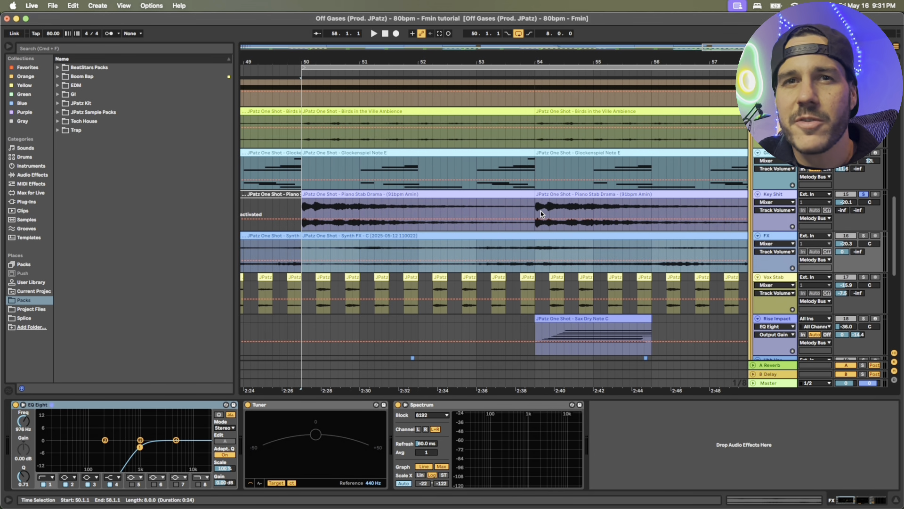
scroll(540, 214, up, 2)
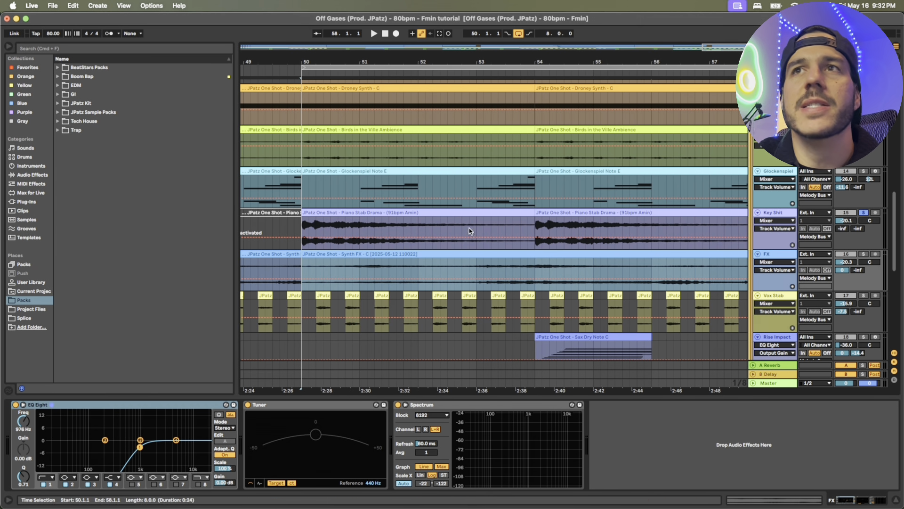
double_click(428, 252)
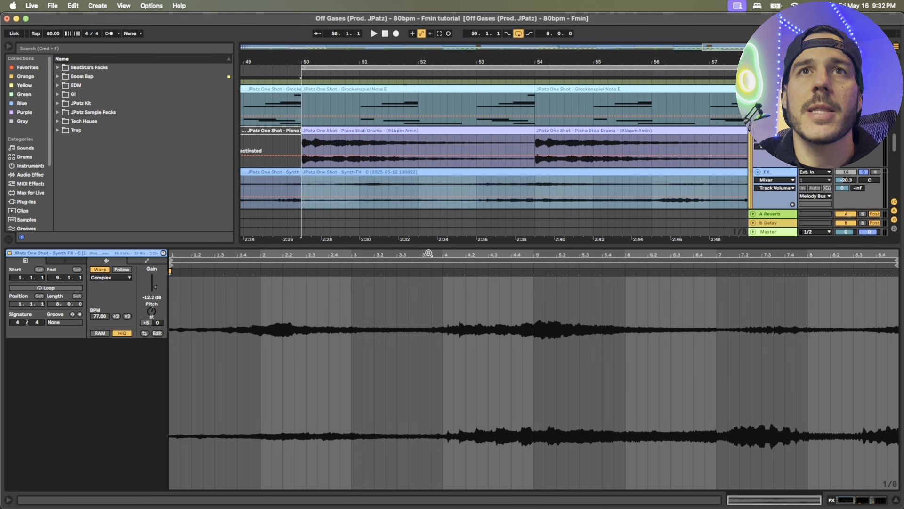
key(space)
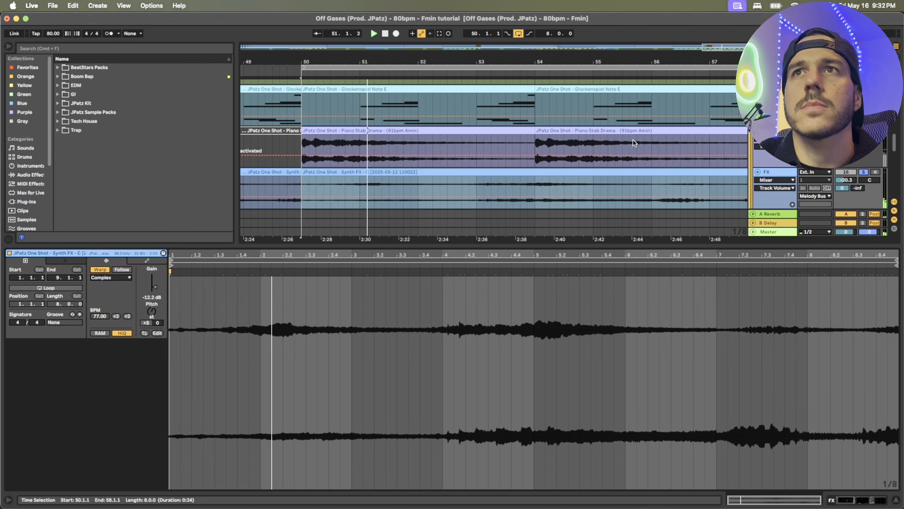
scroll(683, 140, down, 3)
drag(559, 247, 565, 392)
scroll(580, 300, up, 3)
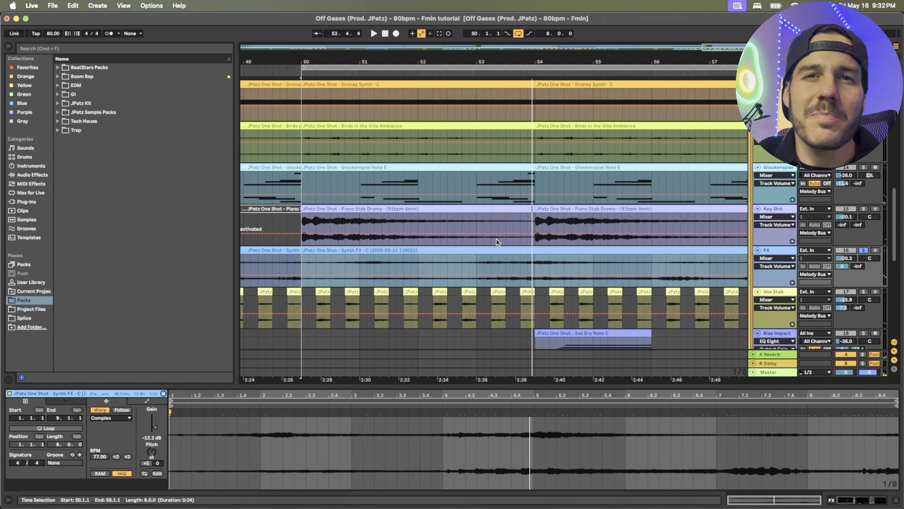
Solo the Vox Stab track and inspect its individual Vox Bounce clips from bar 50 to bar 52
scroll(498, 241, down, 2)
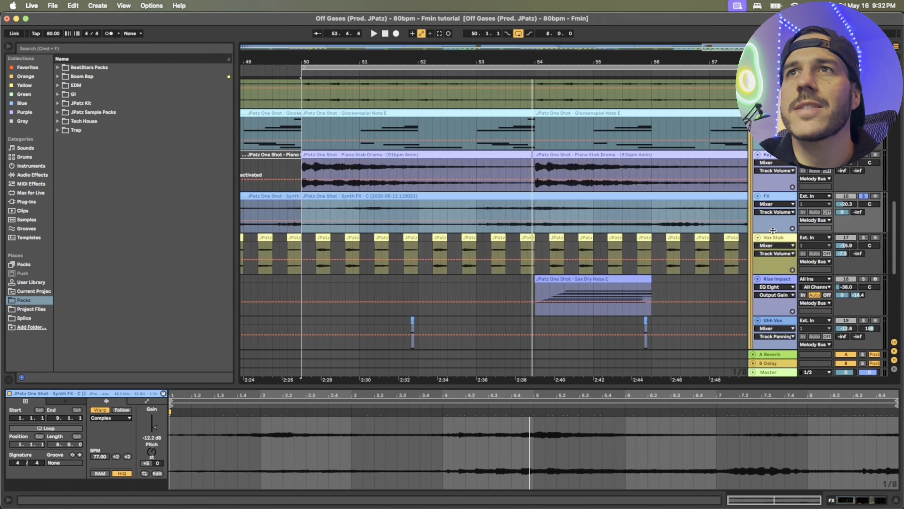
click(775, 237)
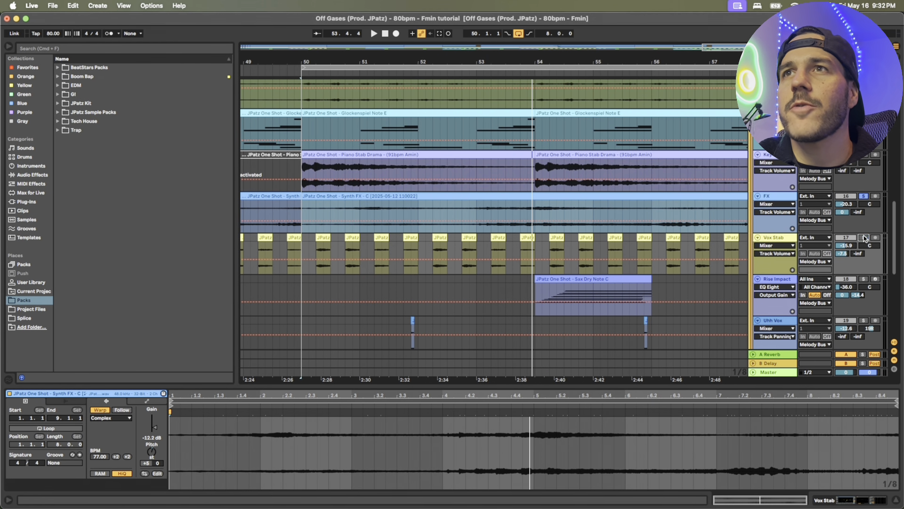
click(864, 238)
drag(331, 59, 339, 94)
click(338, 68)
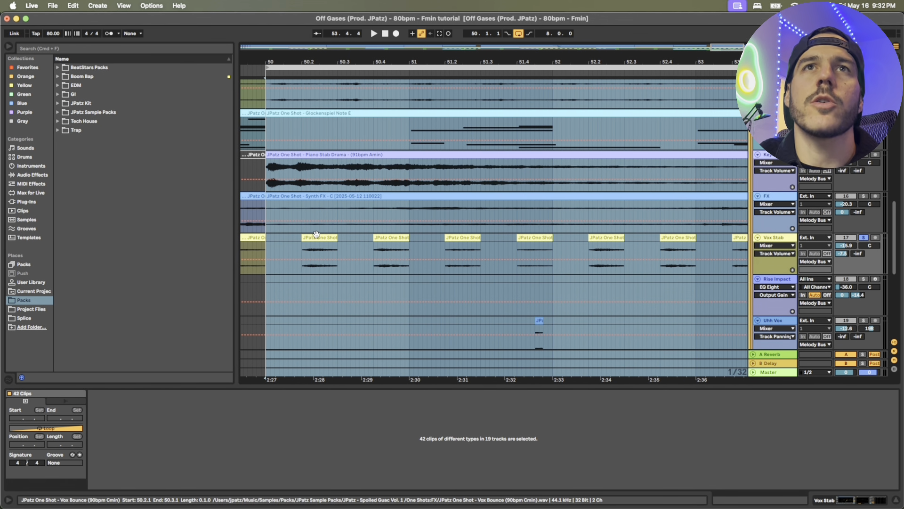
click(319, 236)
click(398, 238)
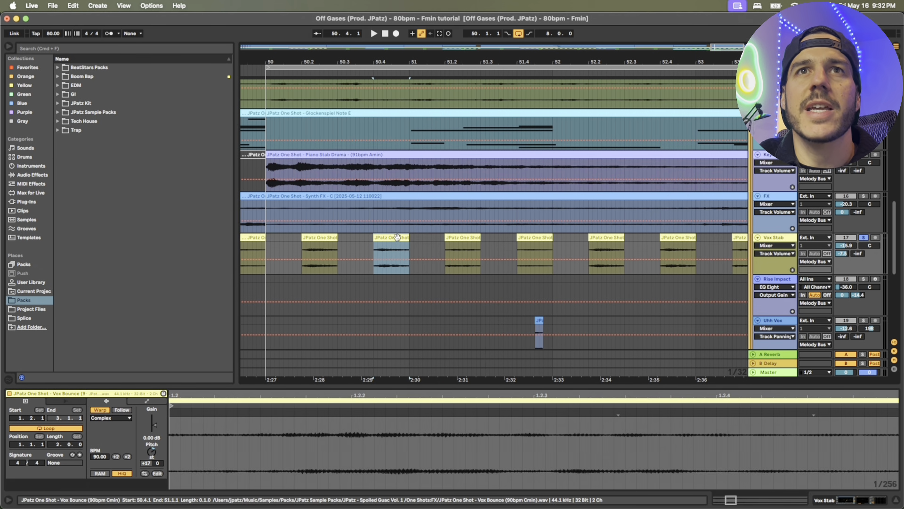
click(460, 238)
click(545, 238)
click(326, 237)
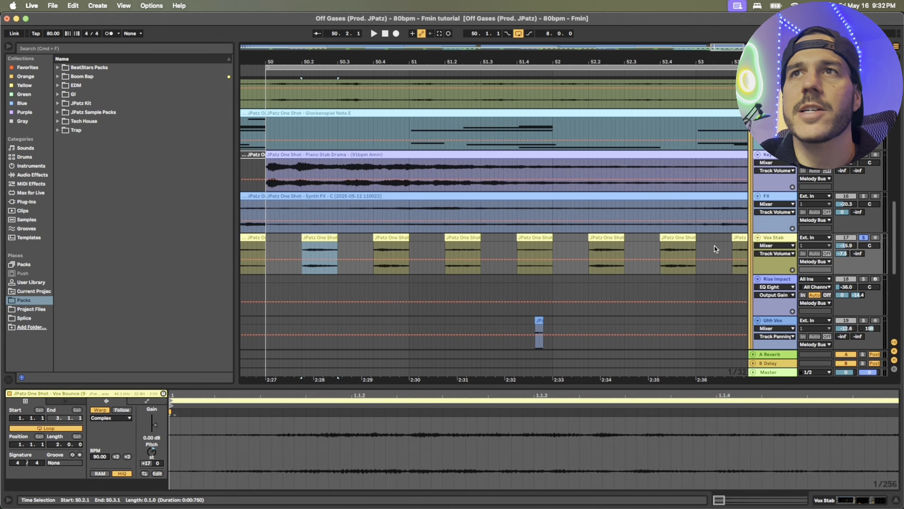
View the Vox Stab track's effects and audition its Vox Bounce clips in solo
click(784, 238)
key(space)
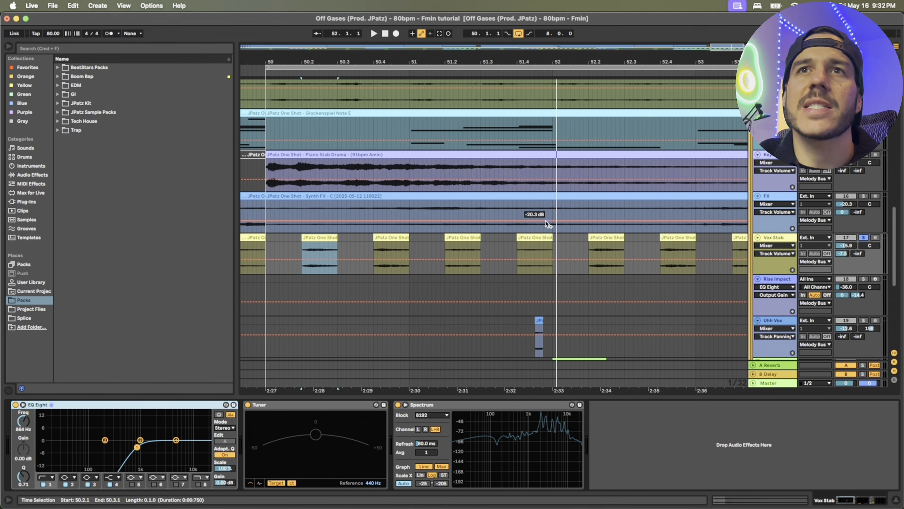
scroll(548, 223, down, 4)
Audition the Rise Impact track's Sax Dry Note C clip at bar 54 in solo with its MIDI notes shown, then close the clip view
drag(507, 57, 433, 14)
click(529, 195)
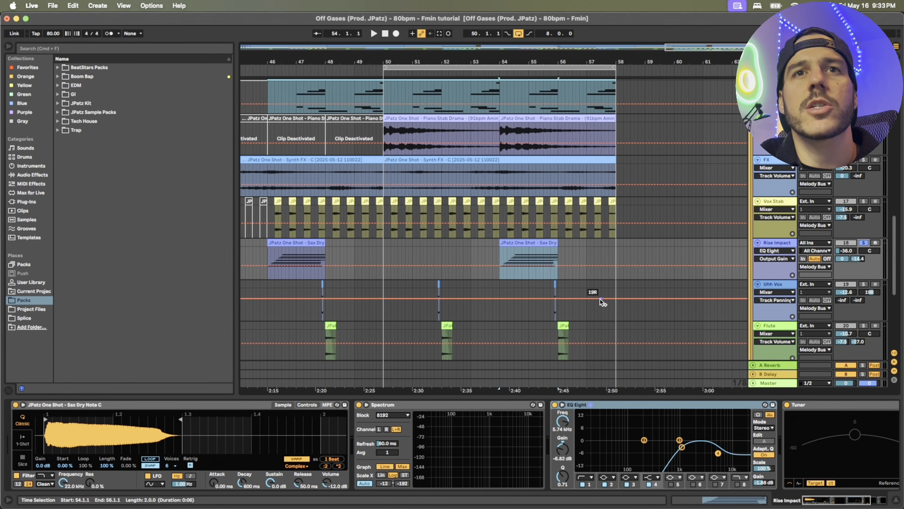
click(529, 242)
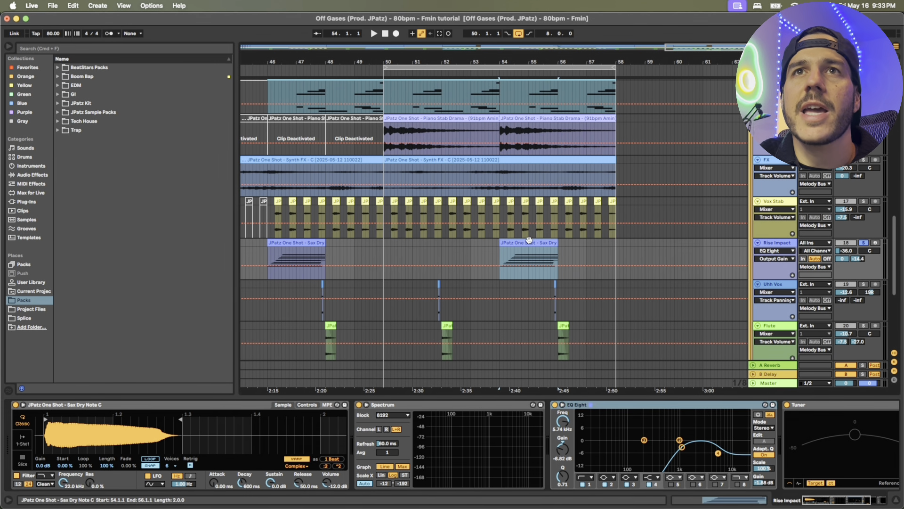
drag(562, 387, 555, 228)
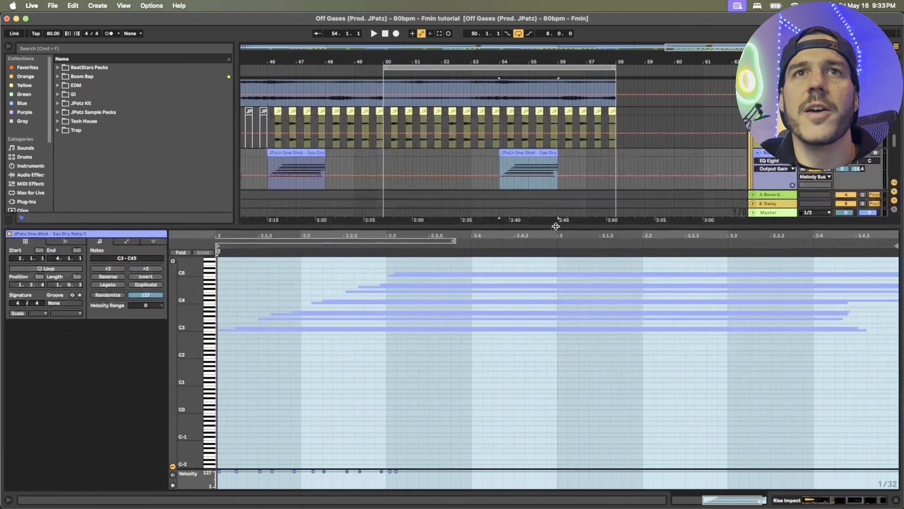
drag(555, 228, 555, 223)
key(space)
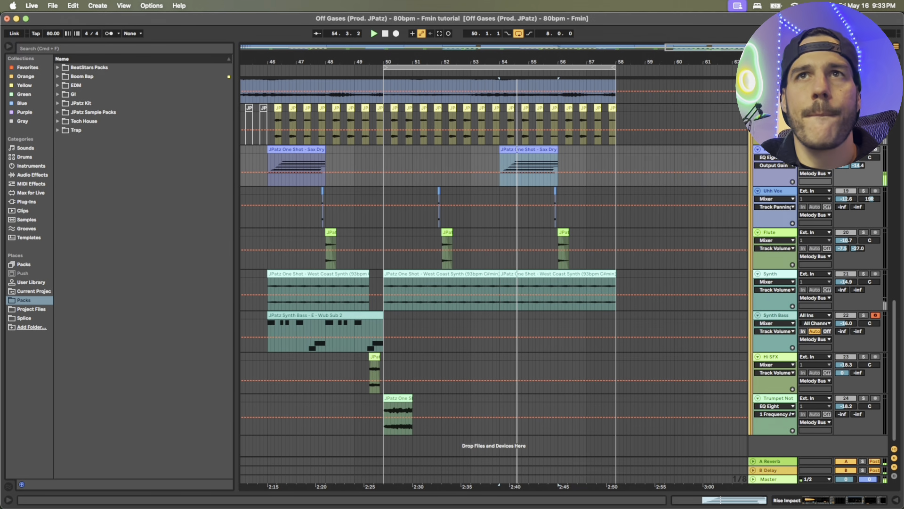
key(space)
key(c)
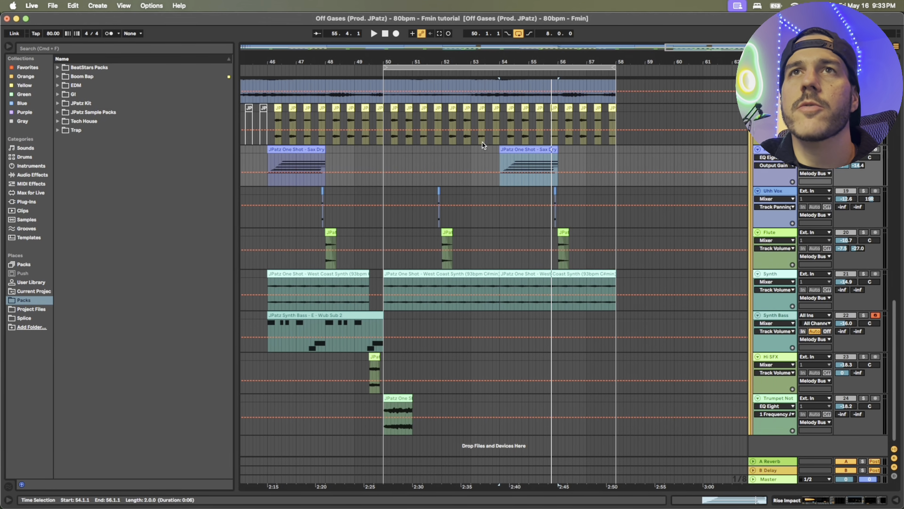
Audition the short Uhh Vox clip just before bar 56 in solo and view its repeats across the arrangement
key(z)
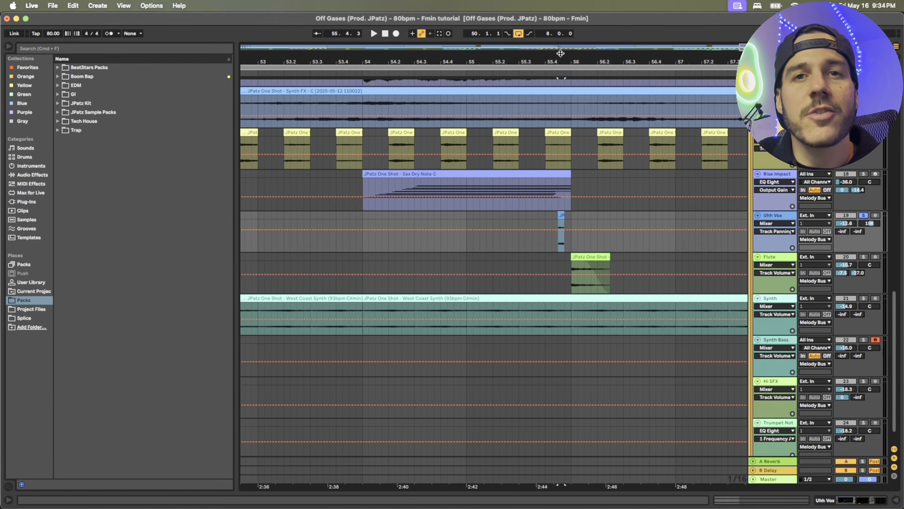
drag(560, 57, 560, 99)
key(space)
drag(618, 58, 619, 0)
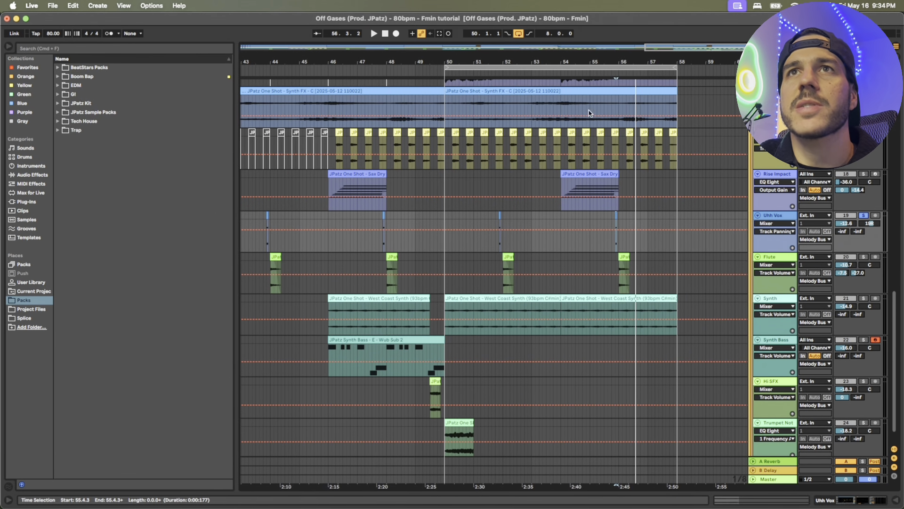
drag(637, 58, 637, 9)
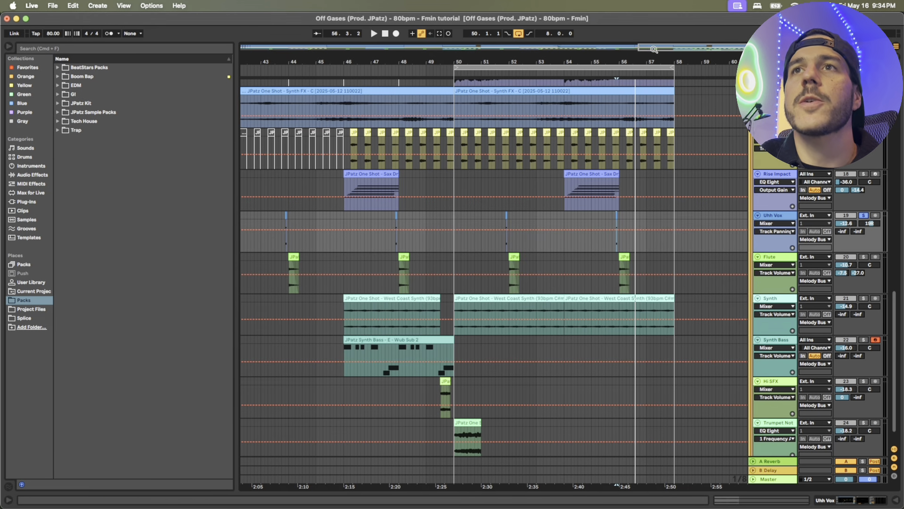
Audition the Flute Phrase clip at bar 56 in solo with its waveform shown, then close the clip view
drag(653, 56, 648, 155)
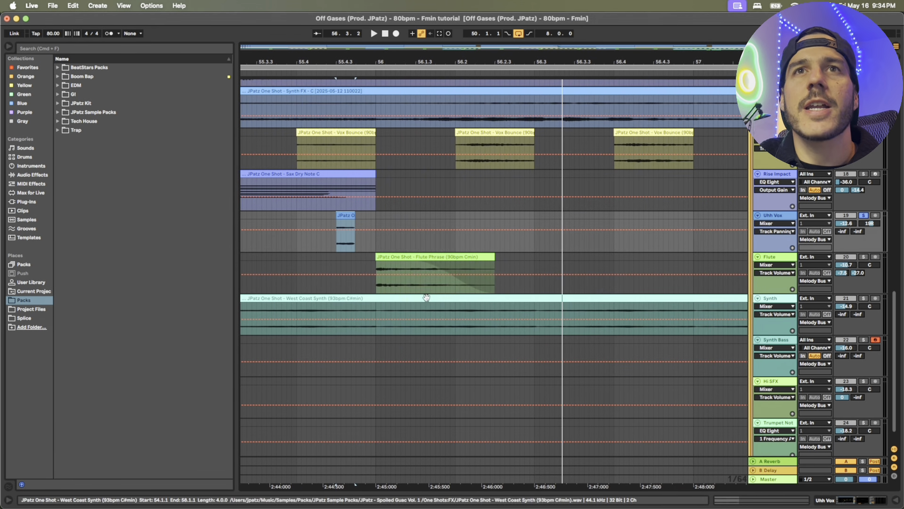
click(427, 255)
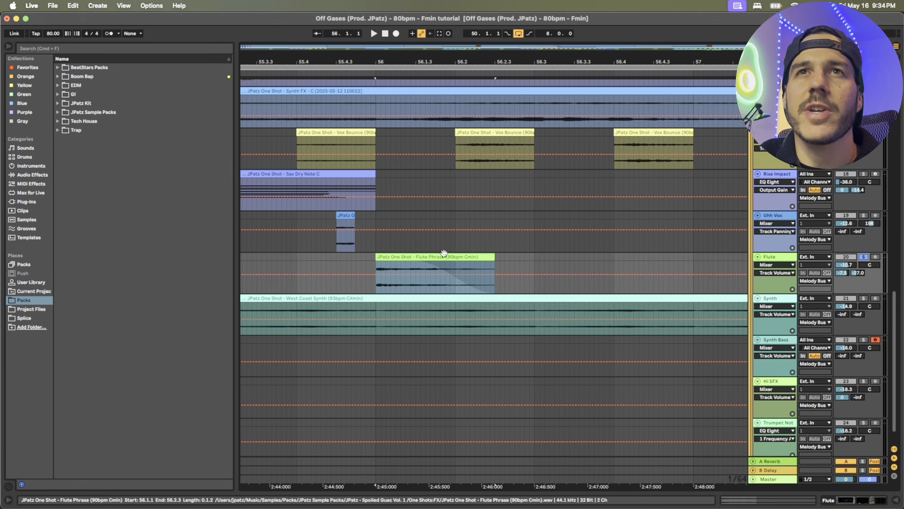
double_click(450, 255)
key(space)
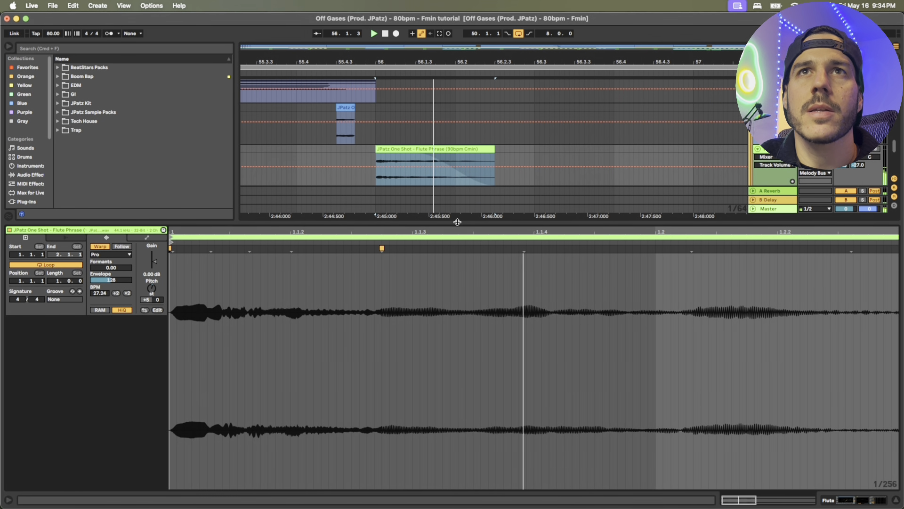
key(space)
key(super+alt+l)
drag(477, 63, 477, 24)
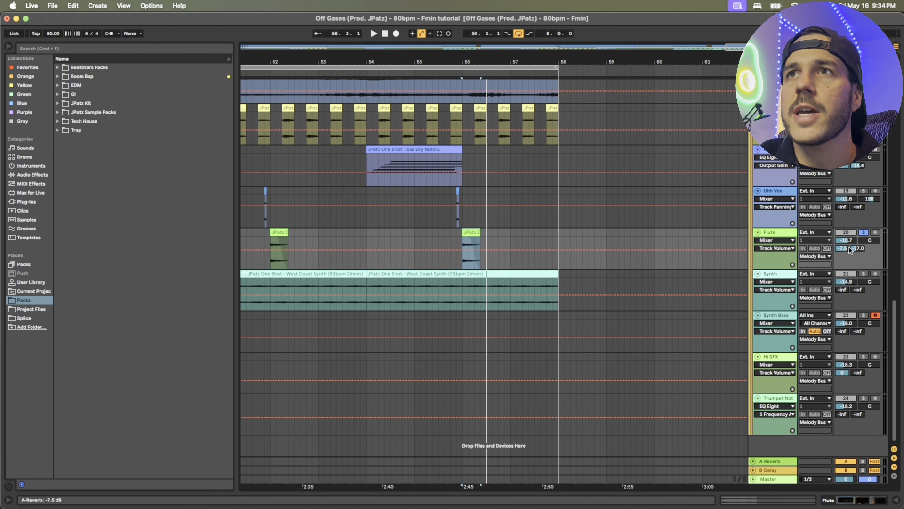
drag(522, 63, 522, 36)
drag(637, 63, 636, 104)
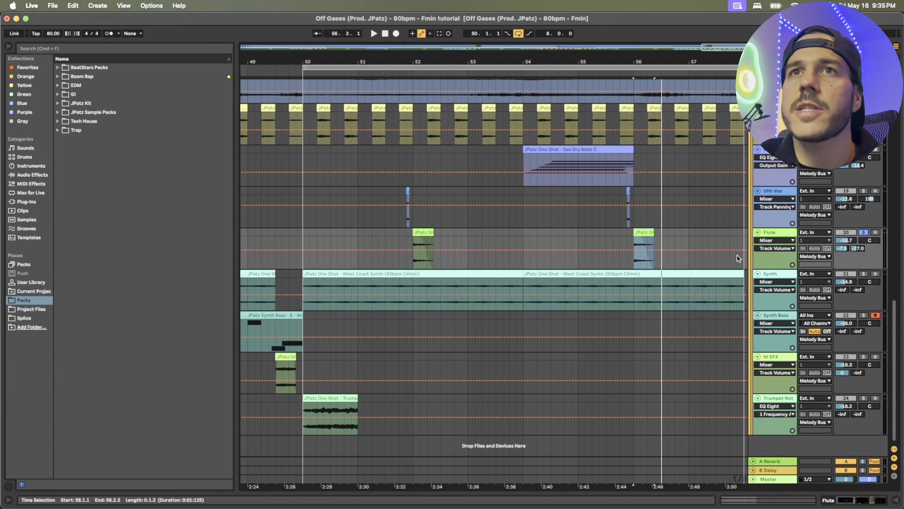
View the Synth track's effects and audition its West Coast Synth clip from bar 50 in solo
click(771, 275)
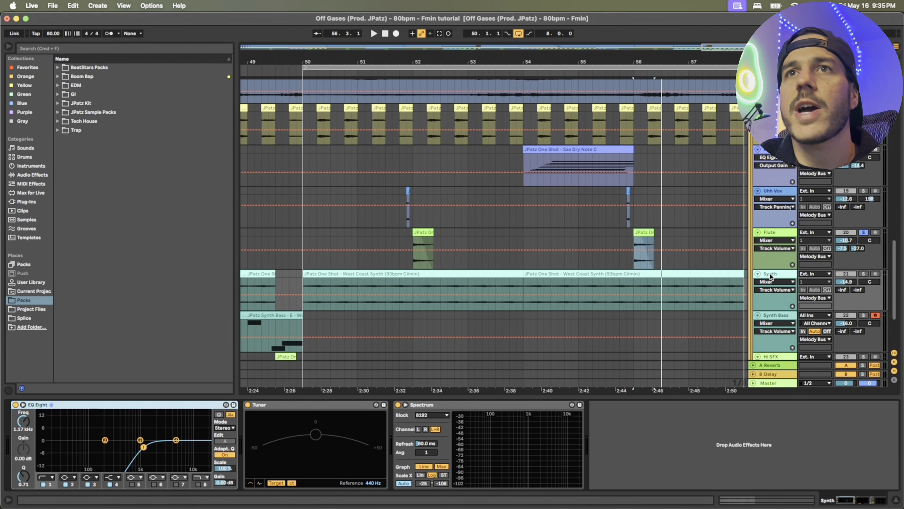
click(430, 276)
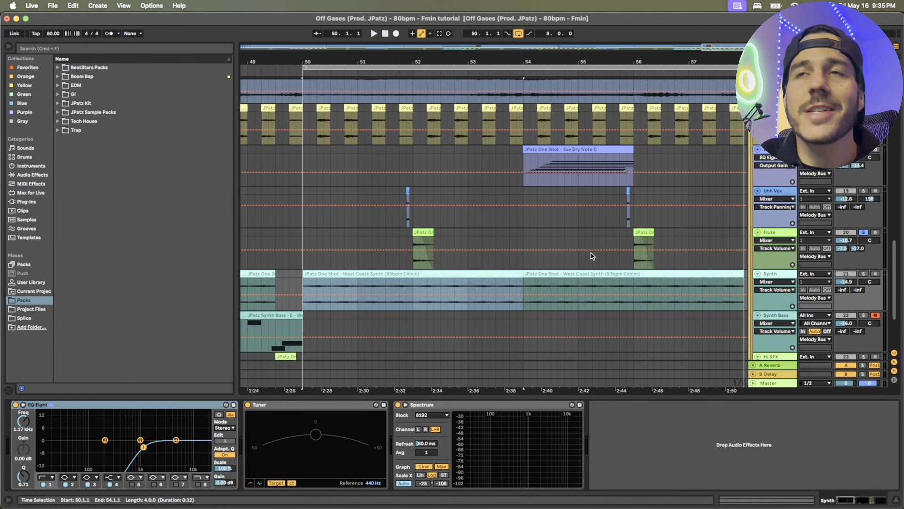
click(864, 274)
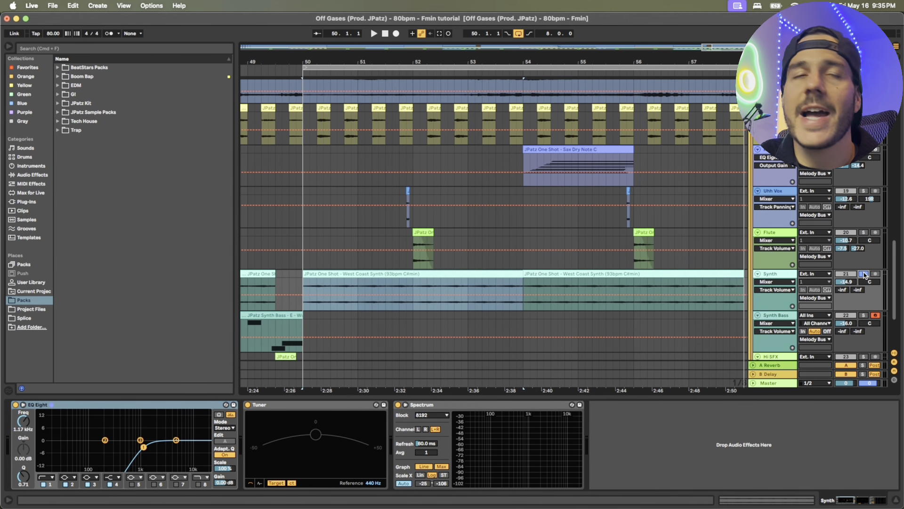
key(space)
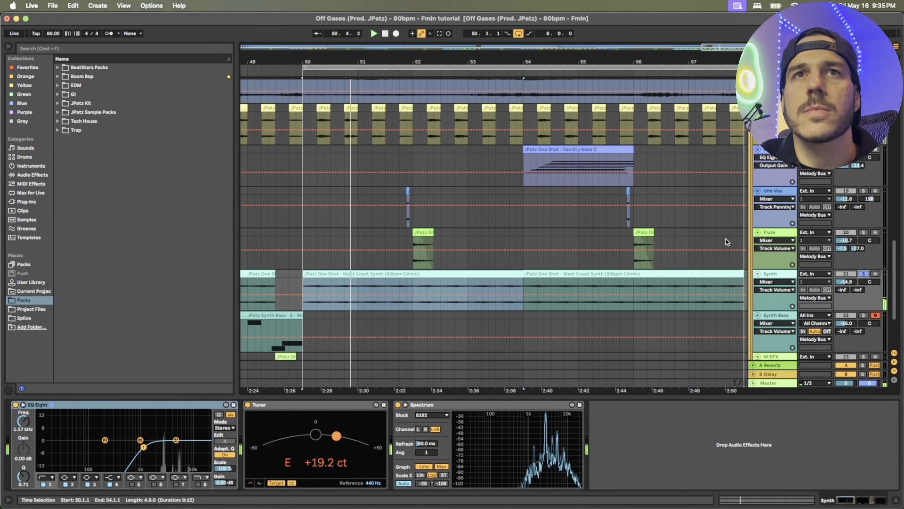
scroll(733, 232, down, 4)
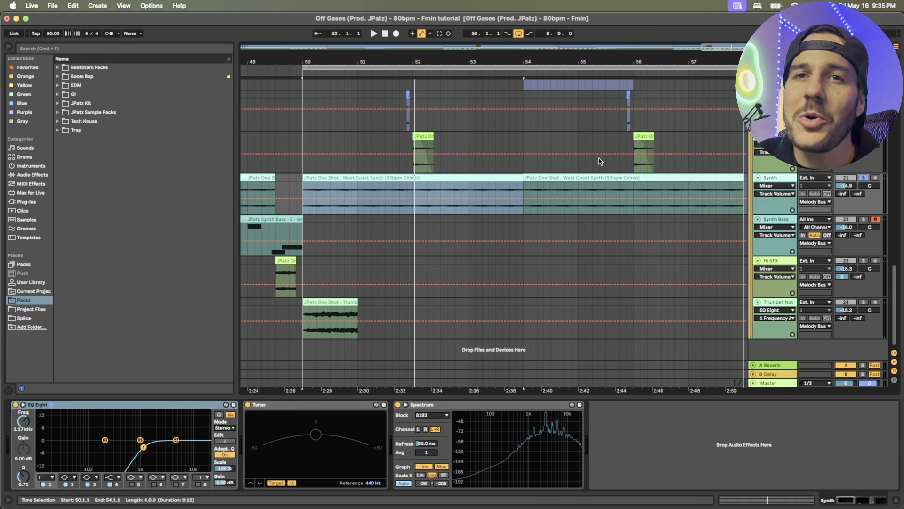
mouse_move(600, 154)
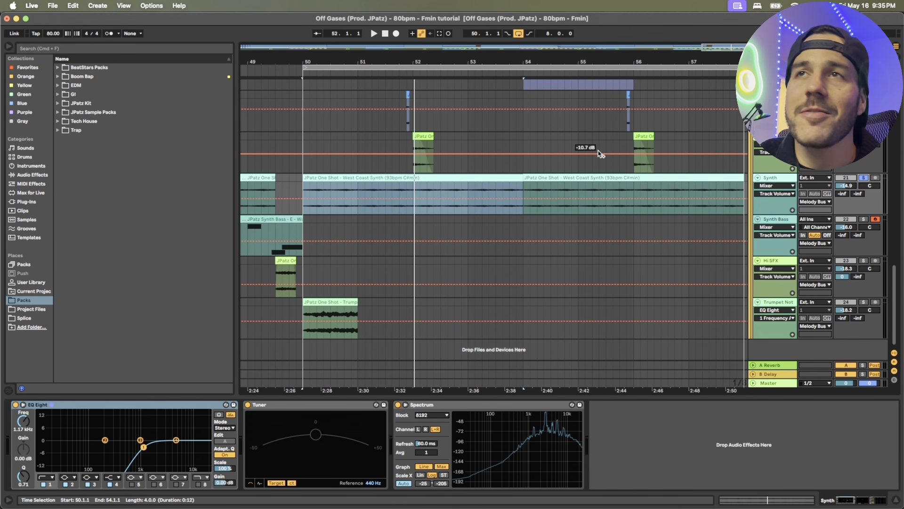
Audition the Synth Bass track's Wub Sub 2 clip from bar 46 in solo with its note expression view shown, then close the clip view
drag(561, 63, 573, 33)
scroll(535, 270, up, 1)
click(476, 243)
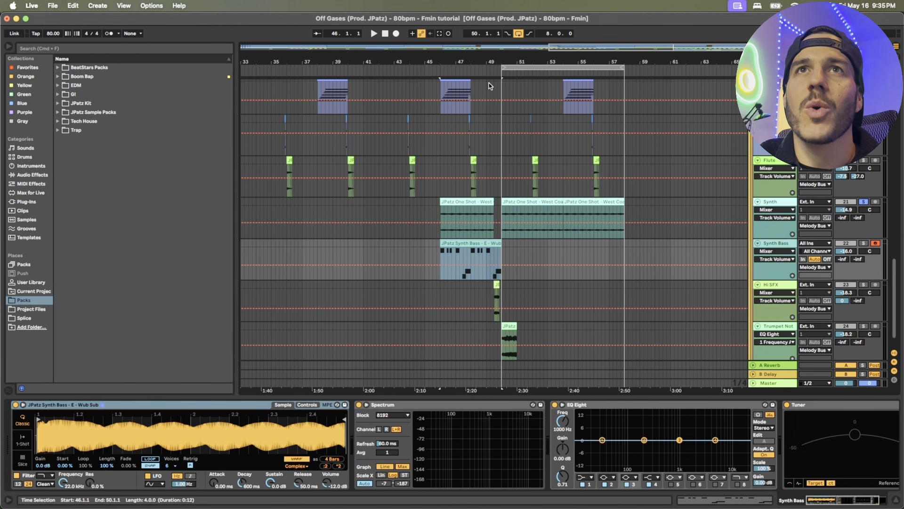
key(plus)
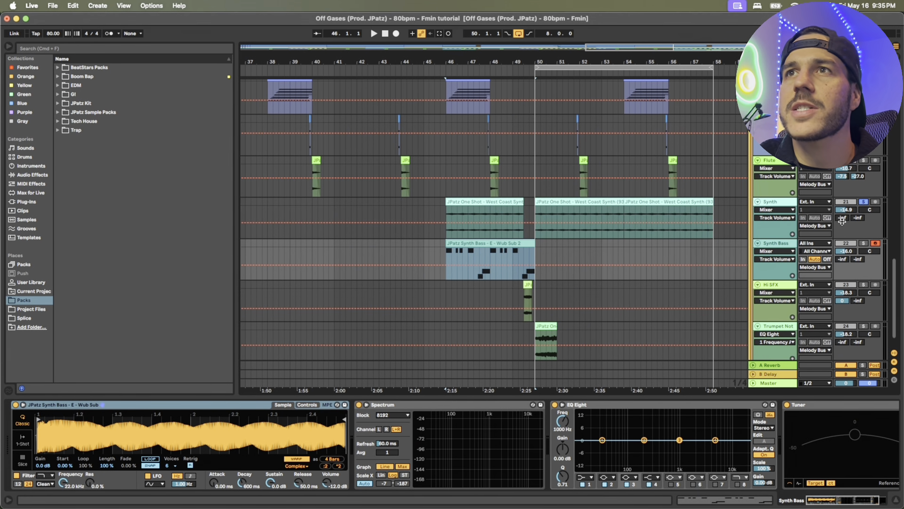
click(864, 244)
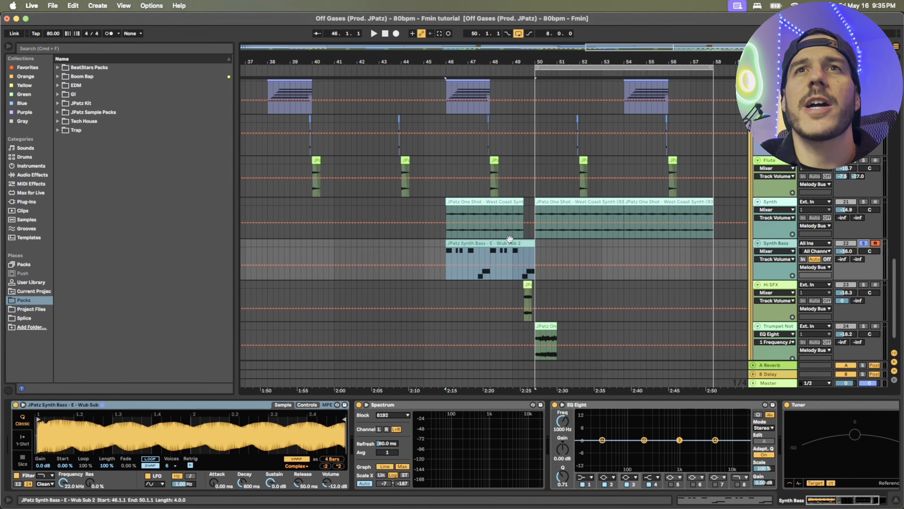
scroll(816, 245, up, 1)
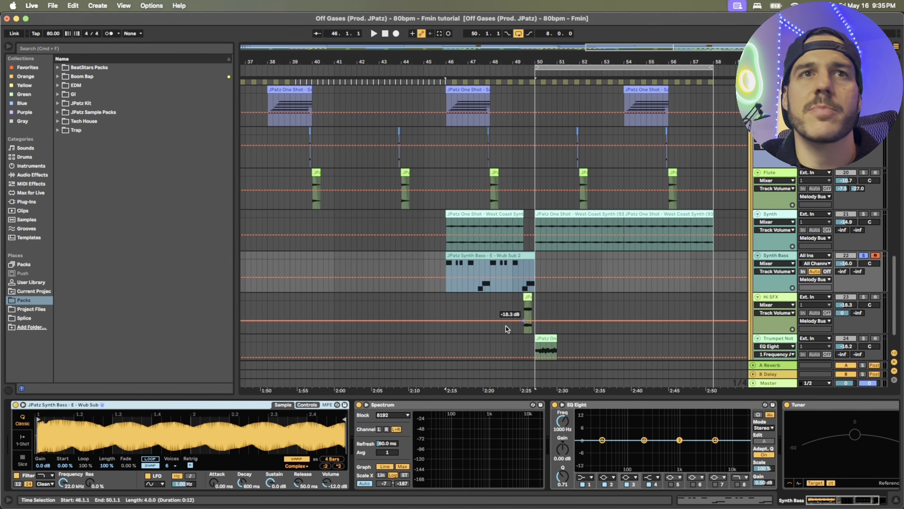
key(shift+Tab)
key(space)
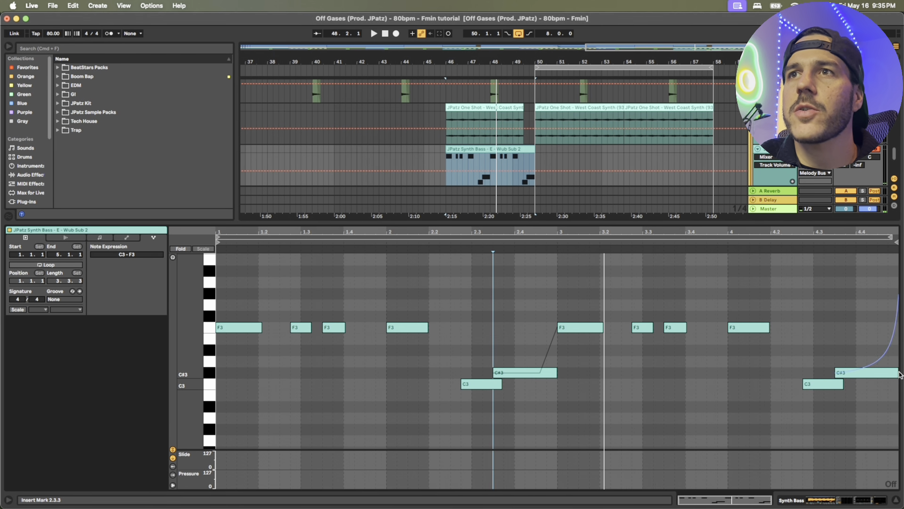
double_click(786, 221)
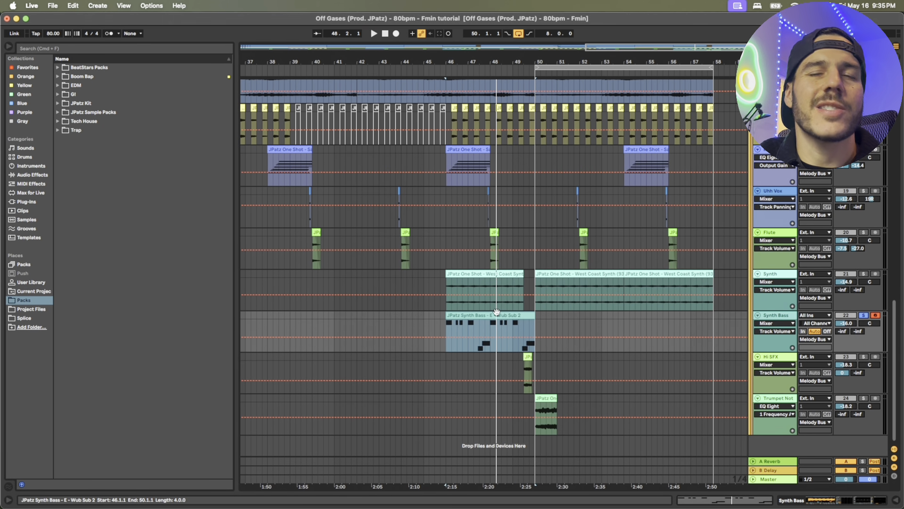
scroll(498, 312, up, 3)
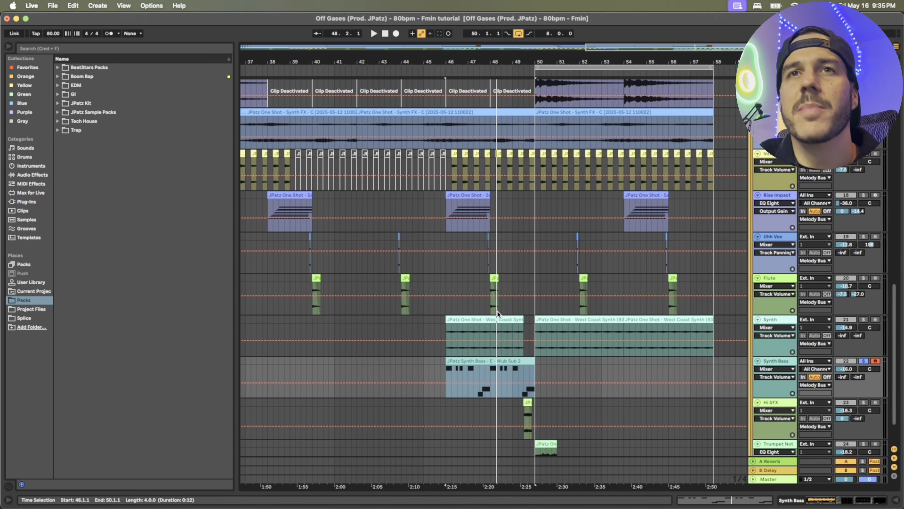
scroll(497, 312, down, 3)
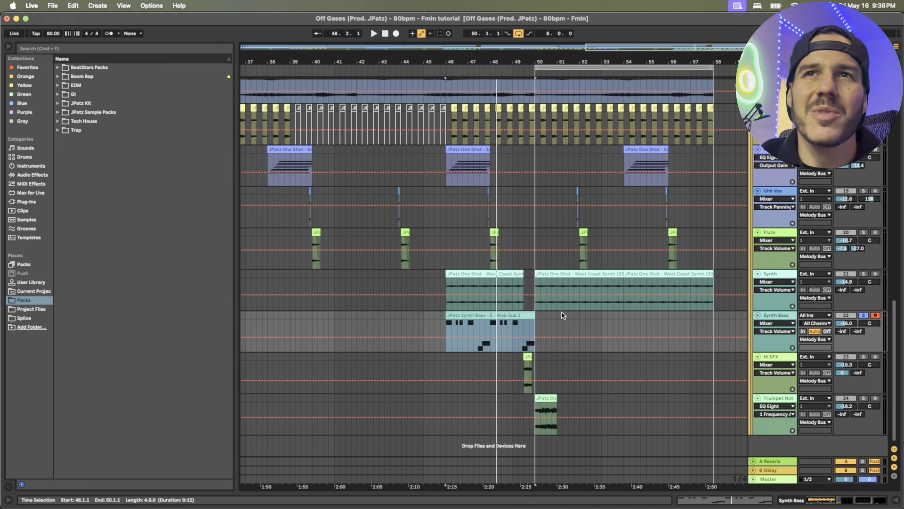
Solo the Hi SFX track and audition its Synth FX clip just before bar 50
drag(539, 61, 538, 104)
click(503, 357)
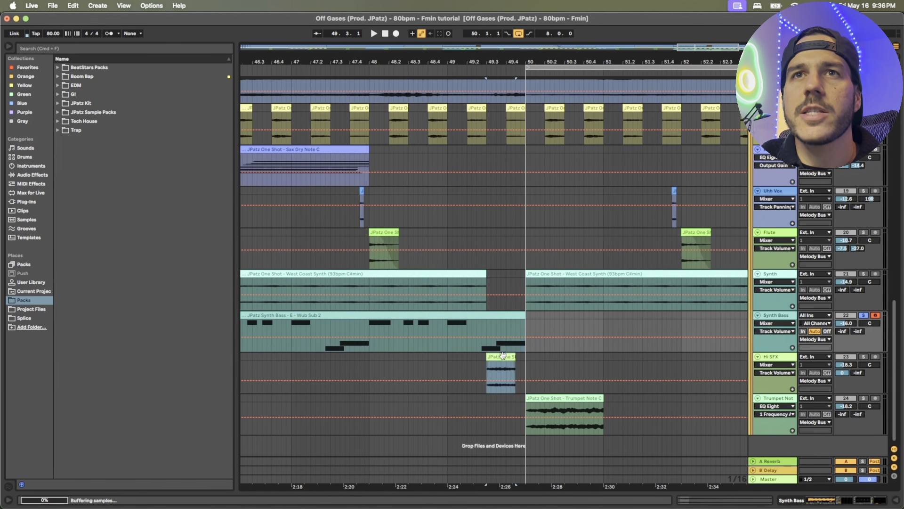
click(862, 358)
drag(507, 65, 506, 102)
key(space)
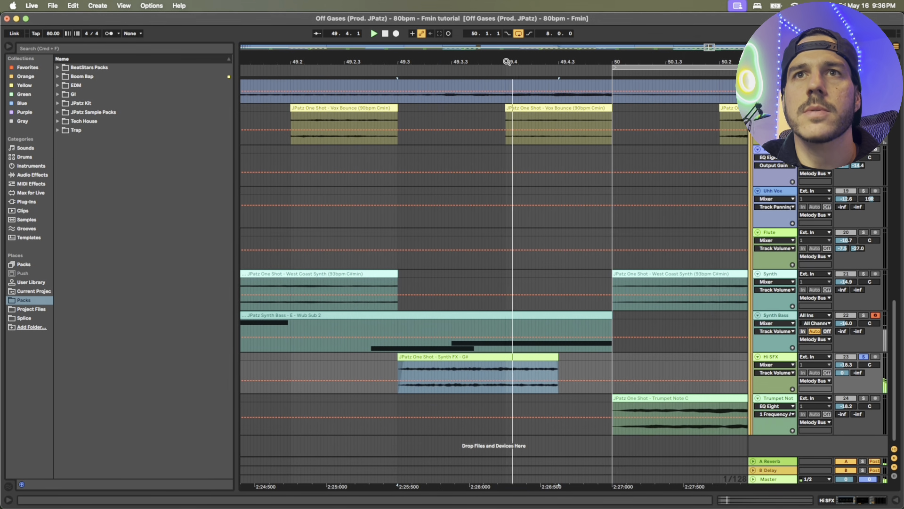
drag(507, 62, 506, 21)
drag(589, 53, 588, 58)
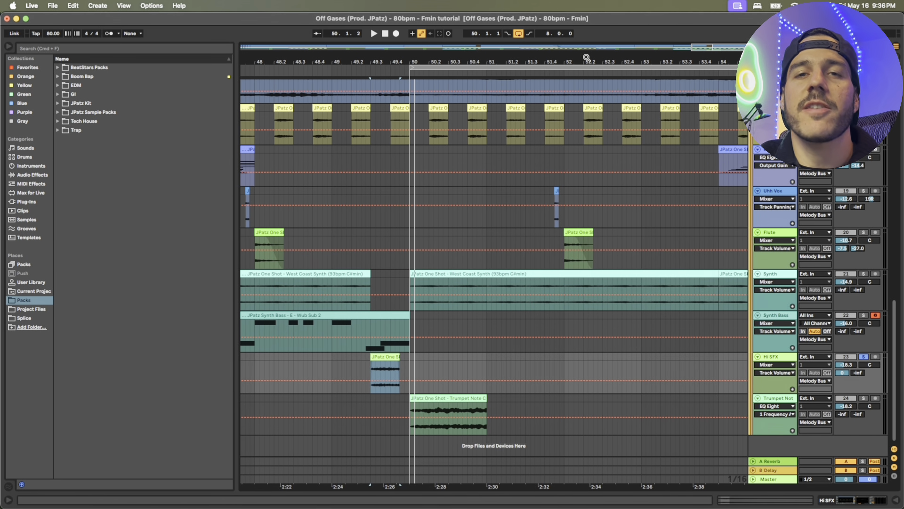
mouse_move(461, 51)
mouse_down()
mouse_move(461, 101)
mouse_move(461, 60)
mouse_up()
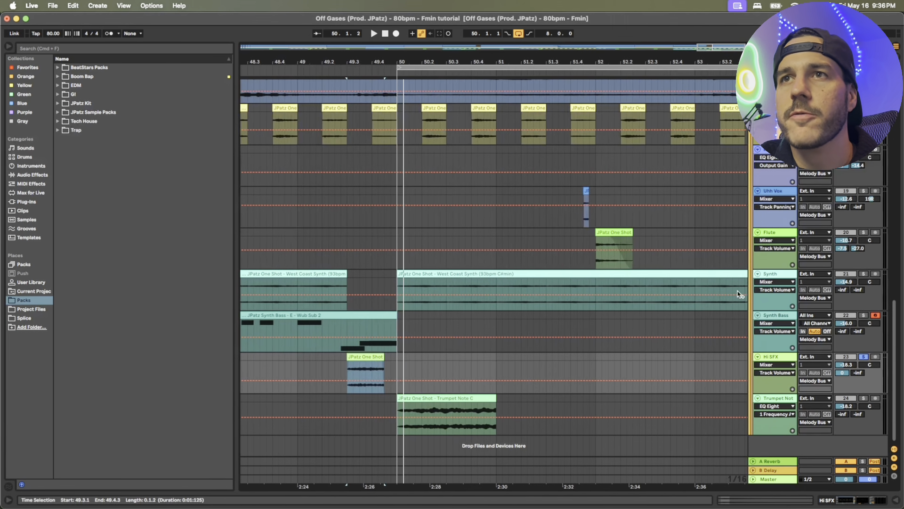
Solo the Trumpet Note track and audition its Trumpet Note C clip at bar 50
click(863, 398)
click(485, 398)
key(space)
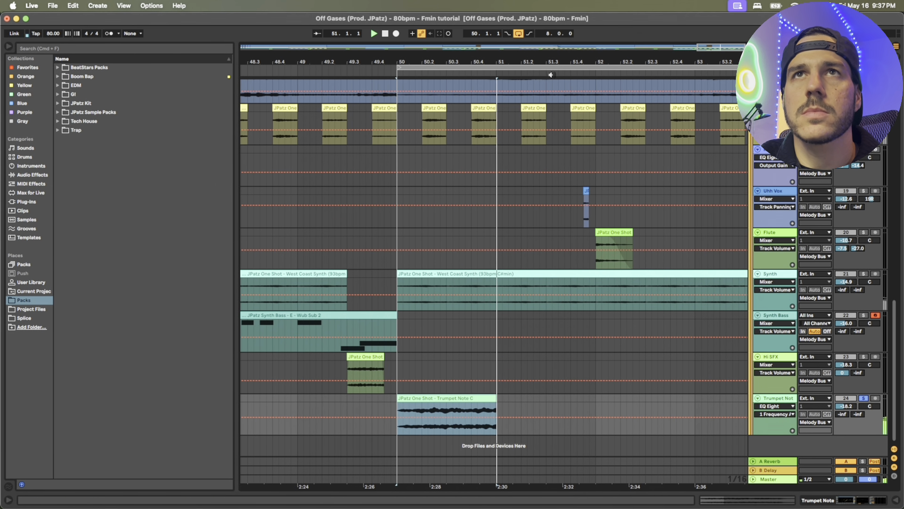
drag(552, 62, 552, 40)
key(space)
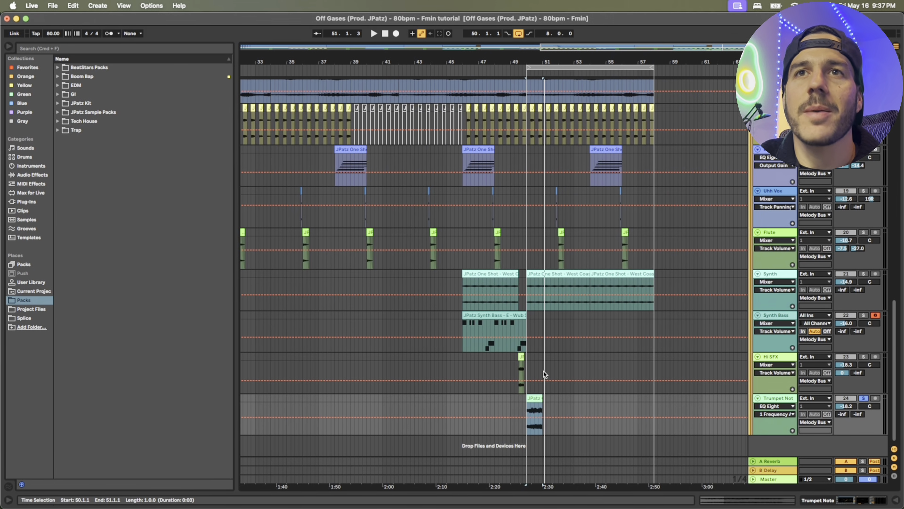
scroll(508, 309, up, 1)
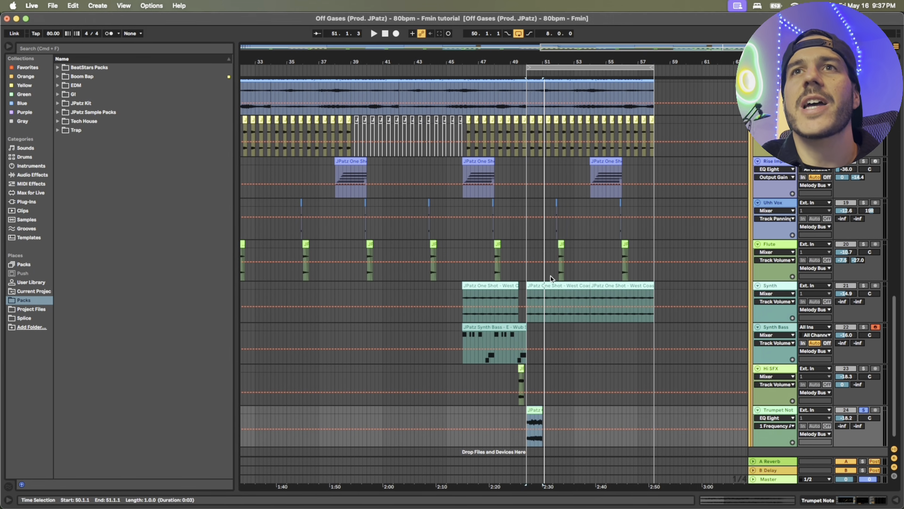
Solo the Kick track and play the drum section from bar 50
scroll(551, 276, up, 5)
scroll(550, 277, down, 6)
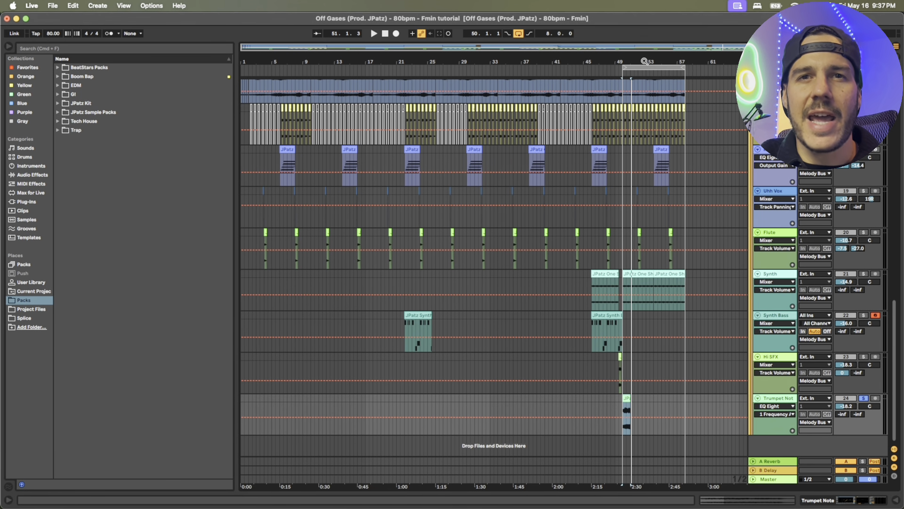
scroll(689, 150, up, 5)
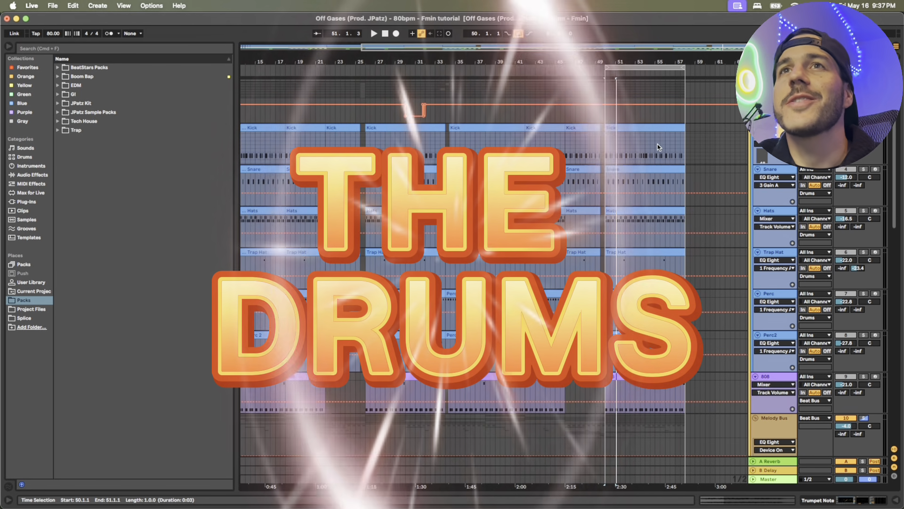
drag(672, 62, 640, 76)
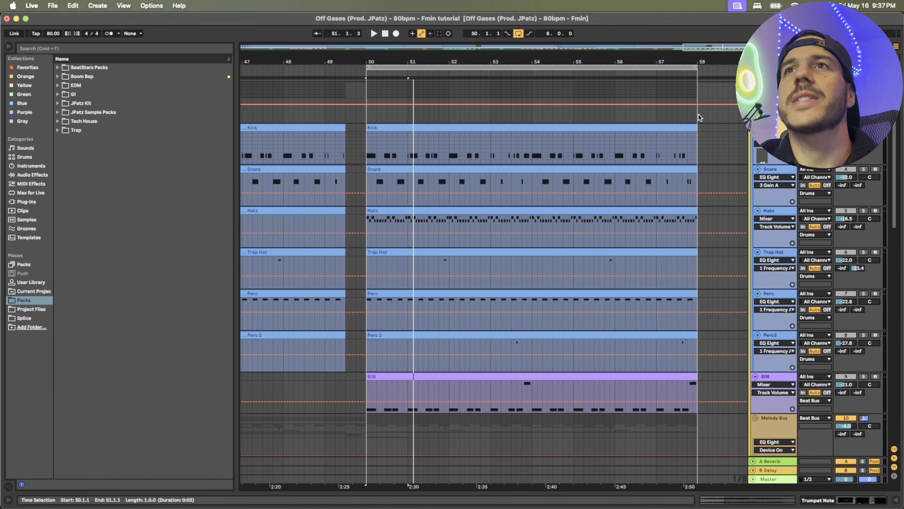
click(772, 87)
key(space)
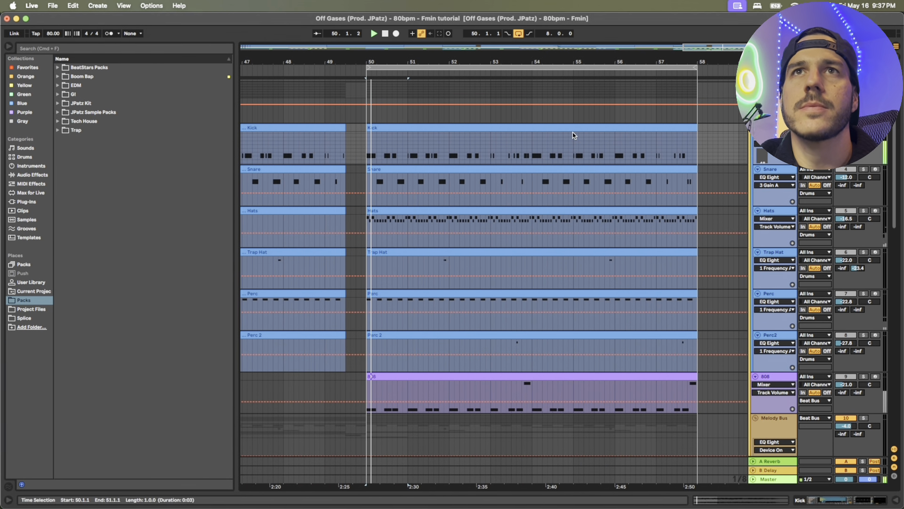
Inspect the notes of the Kick clip at bar 50, then audition the Snare clip from the same bar
double_click(572, 131)
drag(251, 232, 251, 251)
double_click(510, 223)
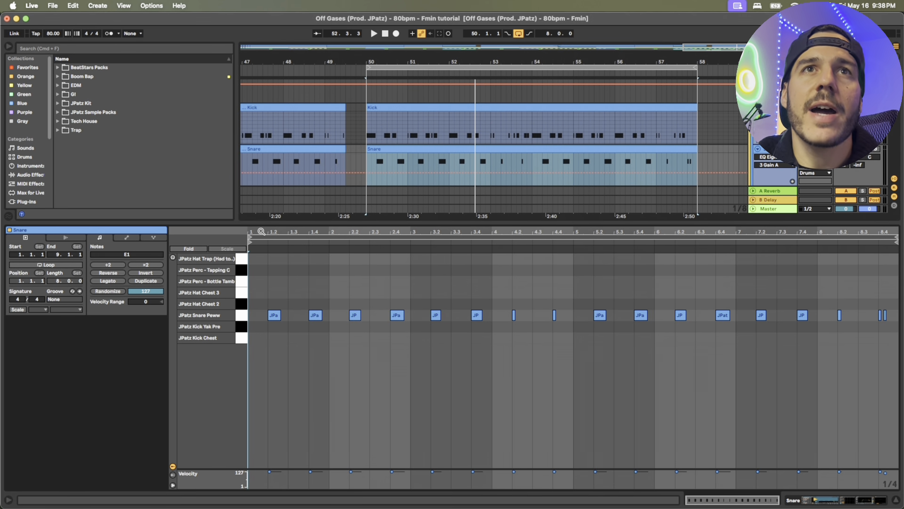
mouse_move(262, 231)
mouse_down()
mouse_move(261, 266)
mouse_move(261, 232)
mouse_up()
key(space)
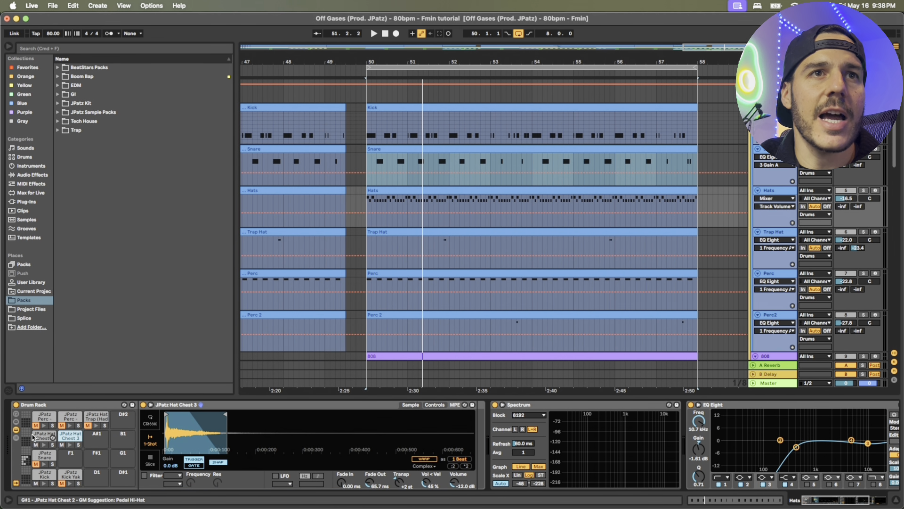
Show the JPatz Hat Chest 2 sample and audition the Hats clip from bar 50 in solo with an enlarged velocity lane
click(43, 445)
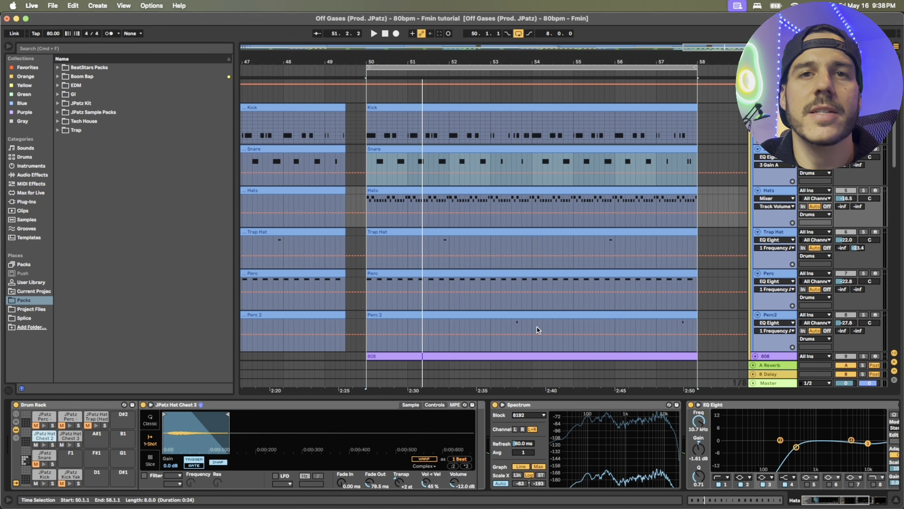
click(863, 191)
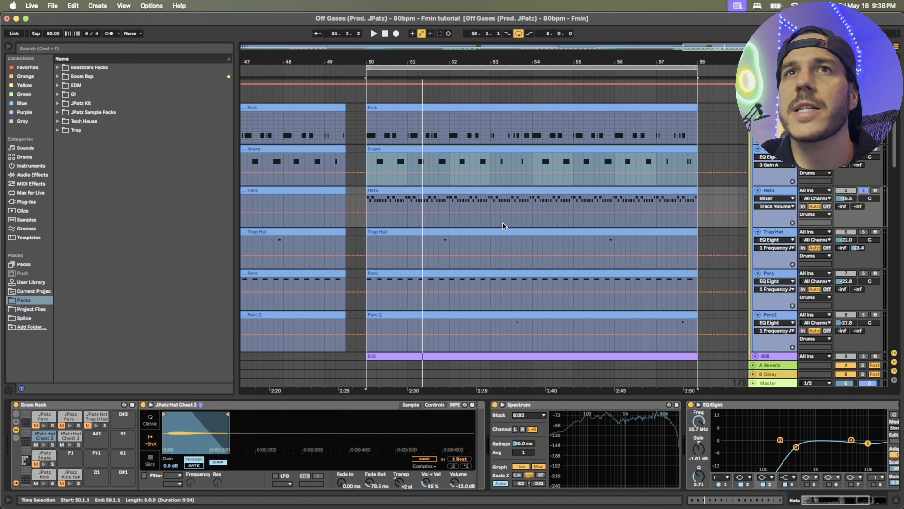
double_click(434, 191)
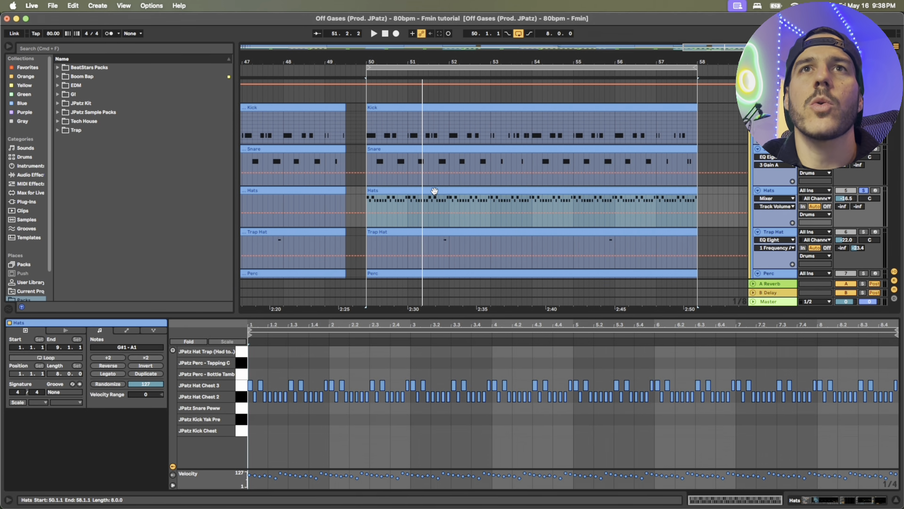
drag(257, 322, 297, 404)
drag(360, 469, 365, 405)
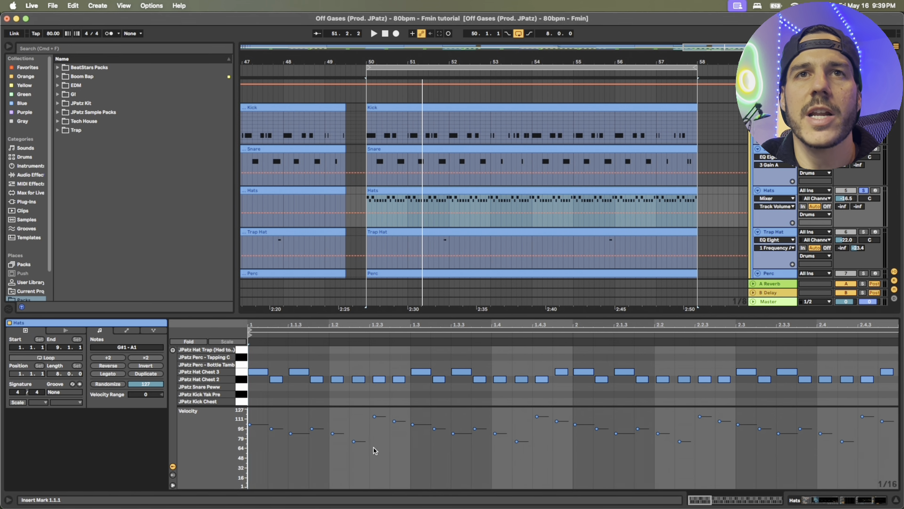
key(space)
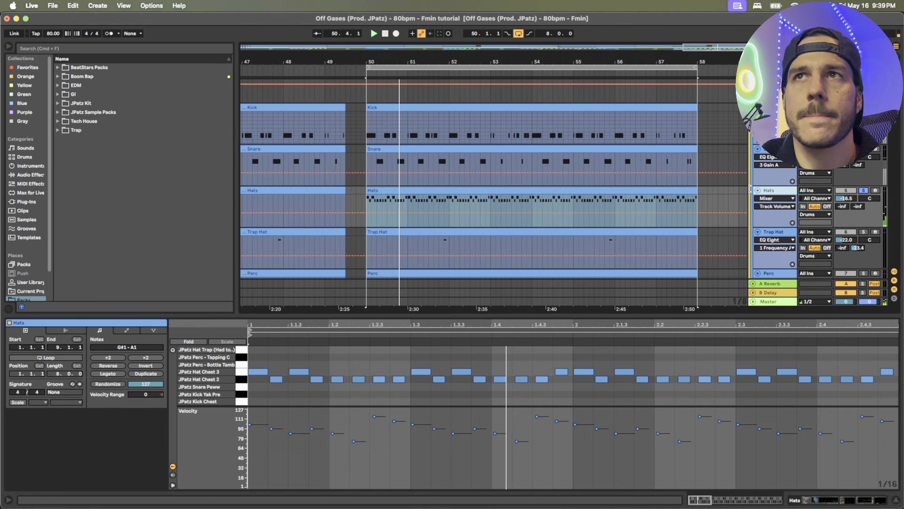
Stop playback, solo the Trap Hat track and audition its bar 50 clip with the fast roll before clip bar 3 magnified
click(803, 259)
key(space)
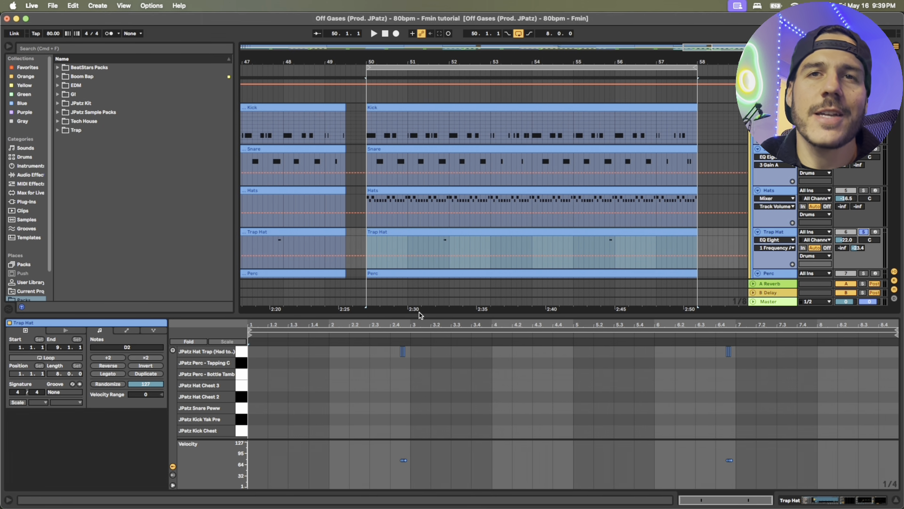
drag(391, 324, 392, 348)
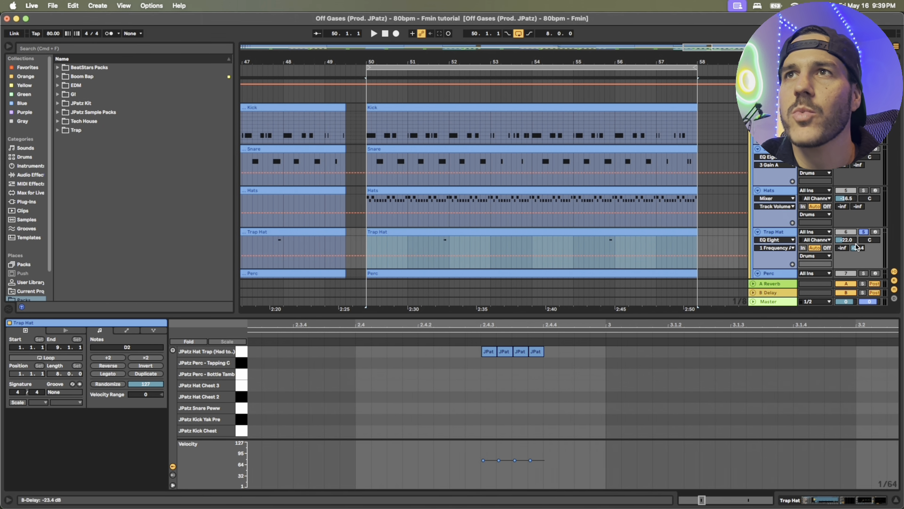
click(475, 338)
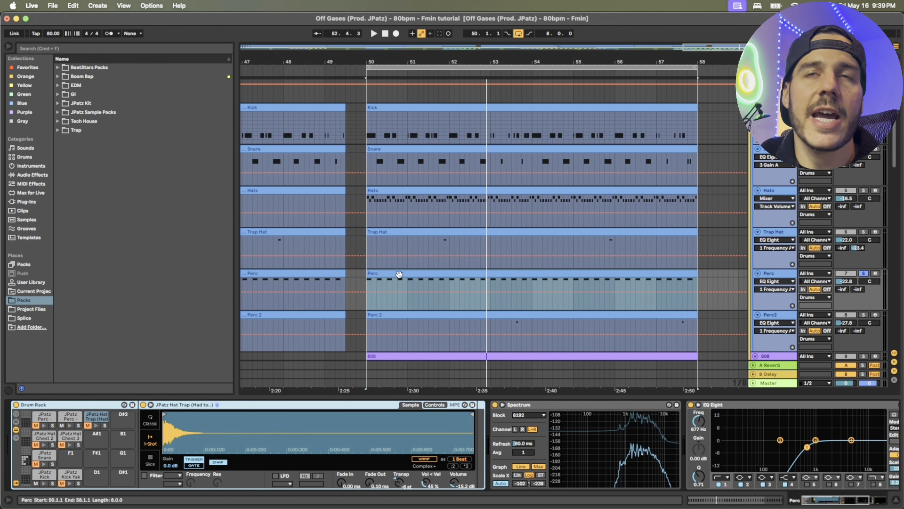
Audition the Perc track's clip from bar 50 in solo with its Tapping notes magnified, then close the clip view
double_click(399, 274)
drag(250, 323, 318, 322)
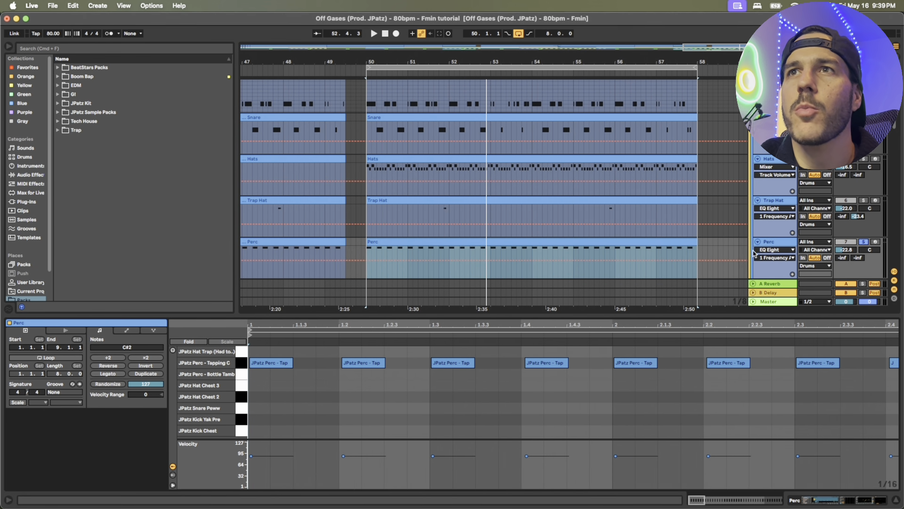
key(space)
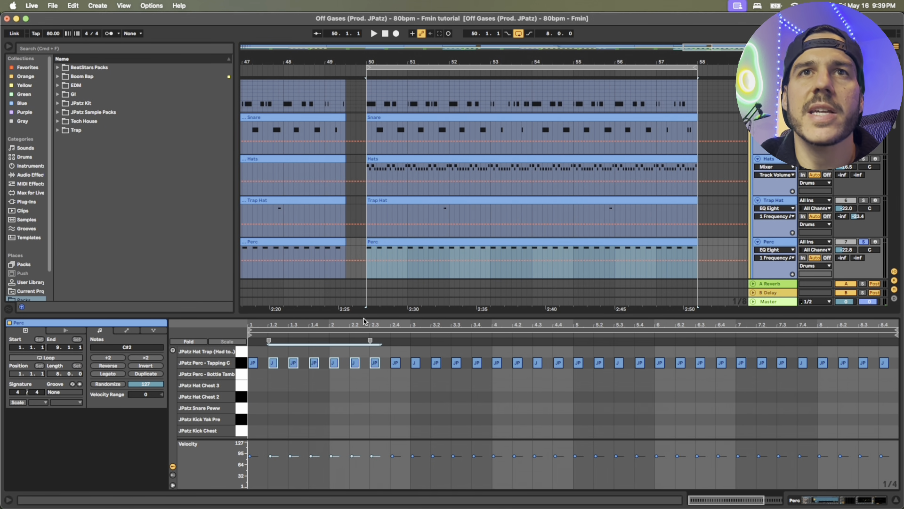
drag(364, 322, 713, 364)
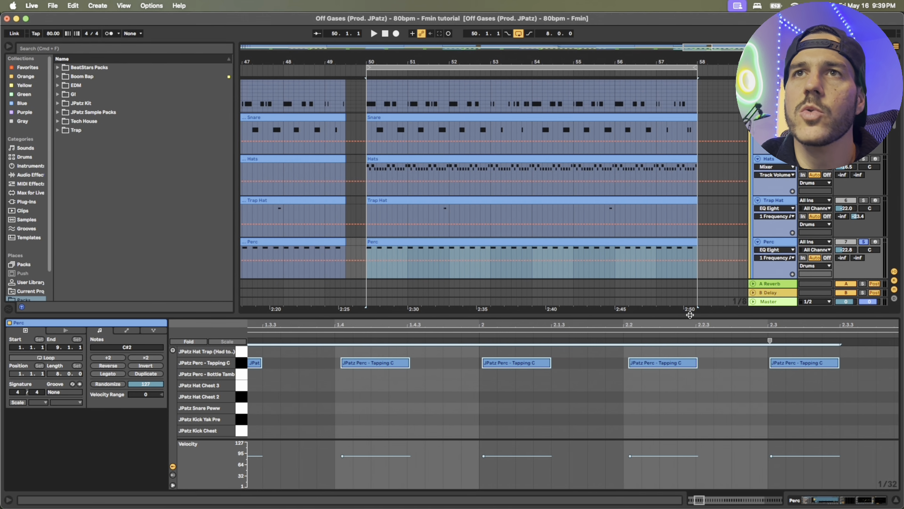
key(alt+super+l)
Examine the Perc 2 clip's notes and return the arrangement to the full section from bar 50 to 58
click(511, 289)
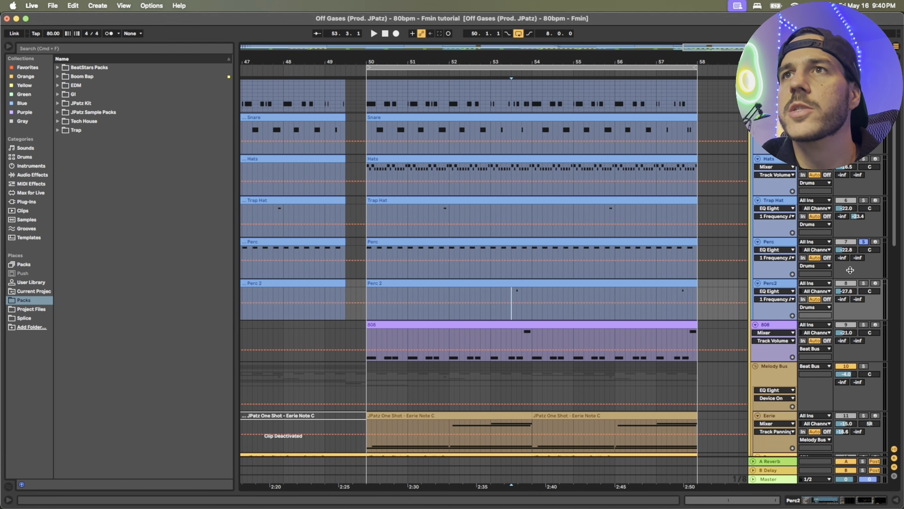
drag(537, 54, 522, 65)
double_click(458, 284)
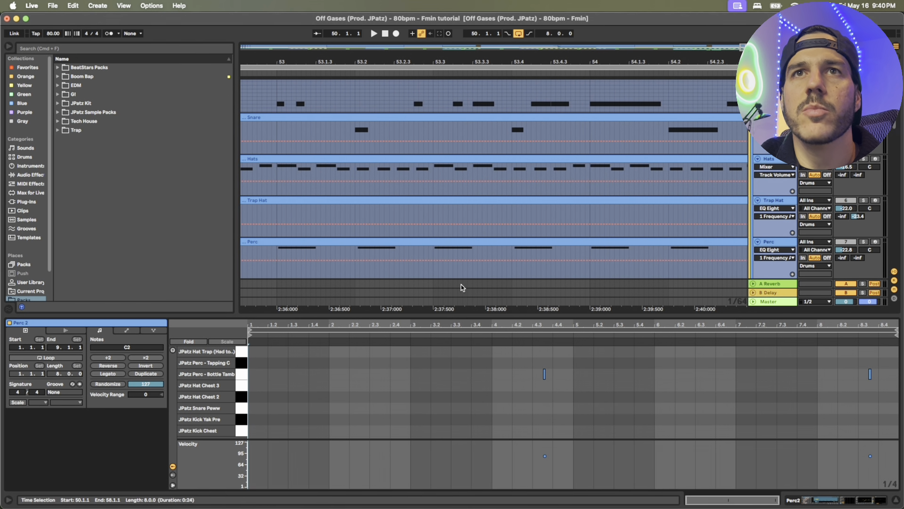
key(x)
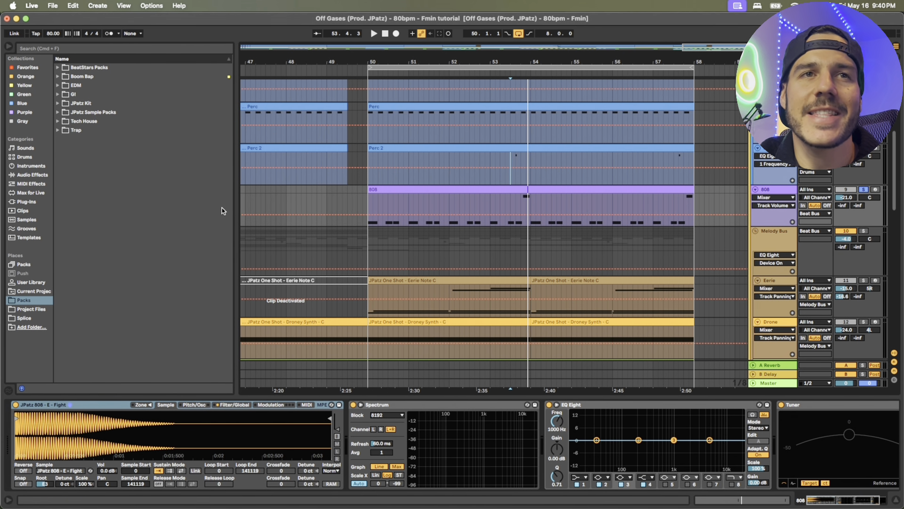
Audition the soloed 808 clip from bar 50 with its notes in an enlarged piano roll, then close the clip view
click(519, 189)
key(space)
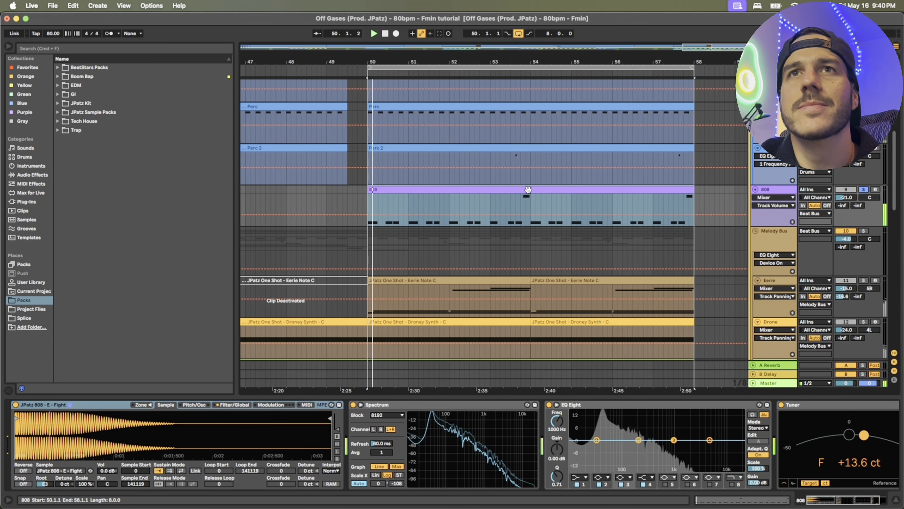
double_click(527, 190)
drag(533, 308, 541, 183)
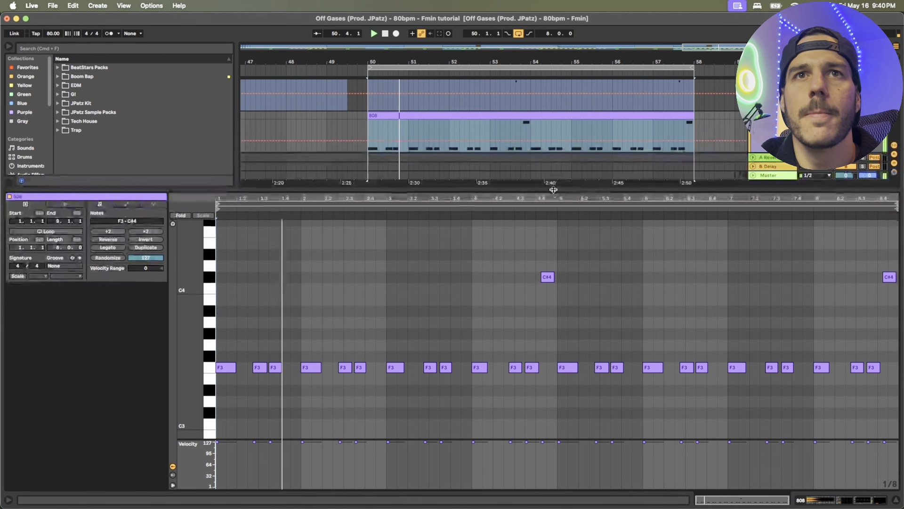
drag(374, 198, 374, 226)
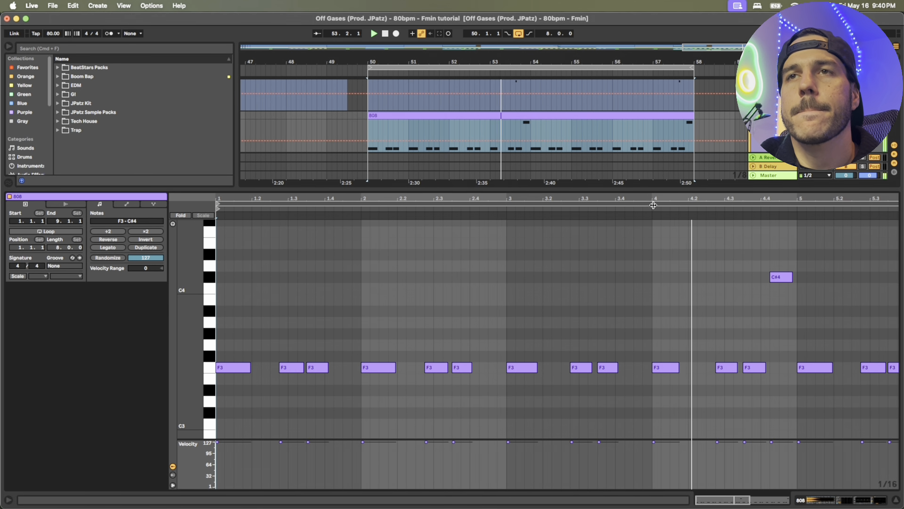
key(space)
drag(754, 199, 754, 172)
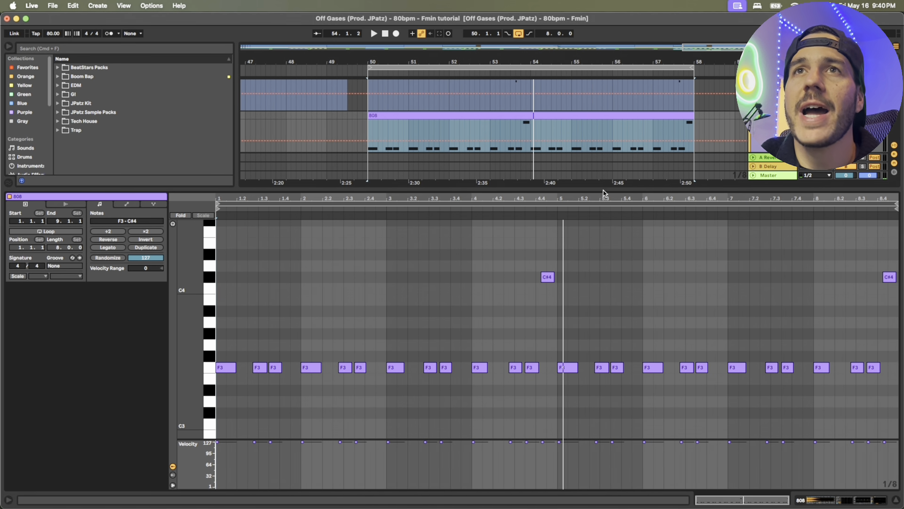
drag(603, 189, 595, 464)
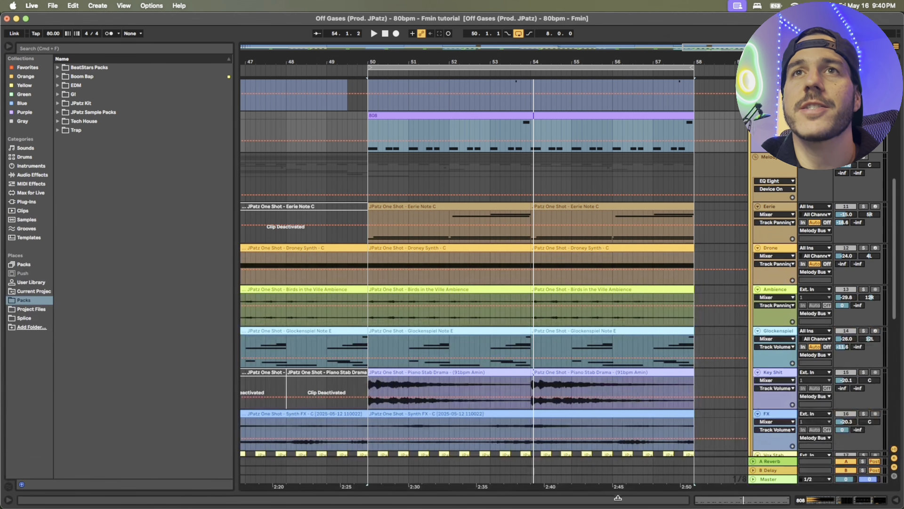
Play all tracks together from bar 50 while looking through the drum and melody lanes of the arrangement
scroll(556, 262, up, 8)
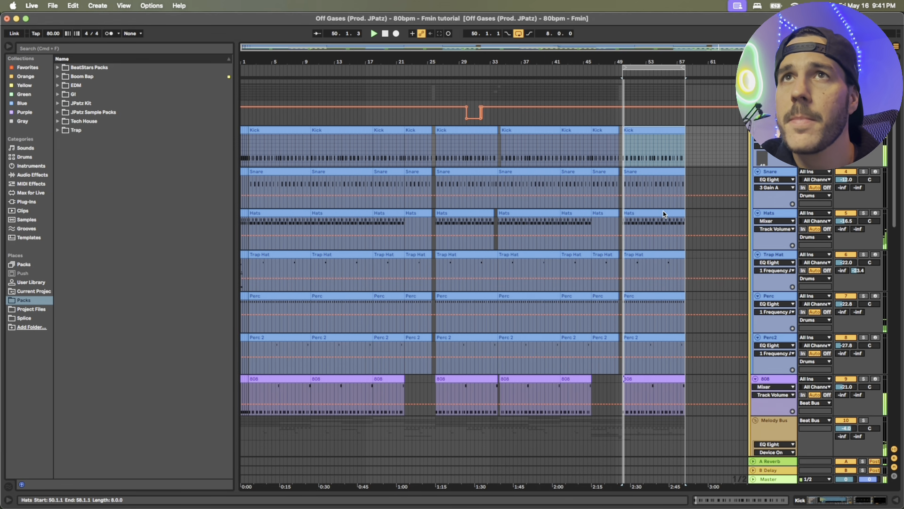
scroll(663, 211, down, 10)
scroll(663, 212, down, 8)
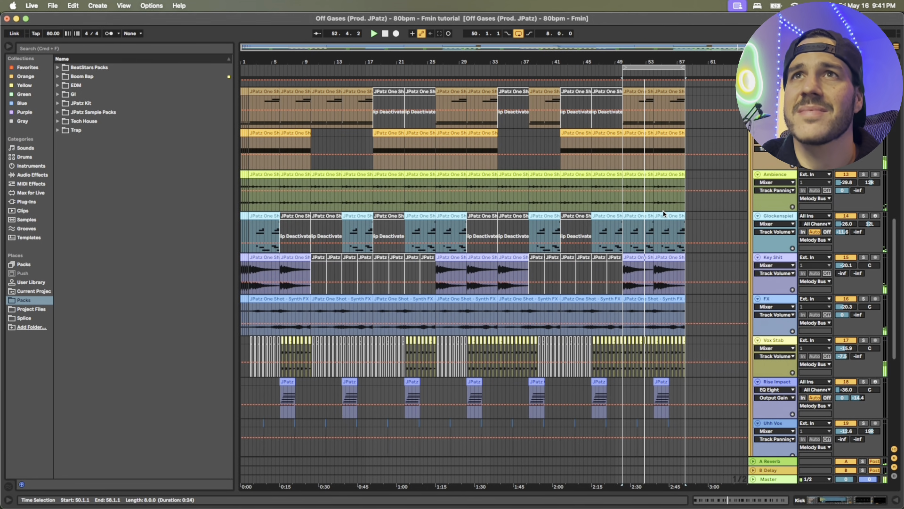
scroll(663, 213, up, 10)
scroll(663, 214, up, 8)
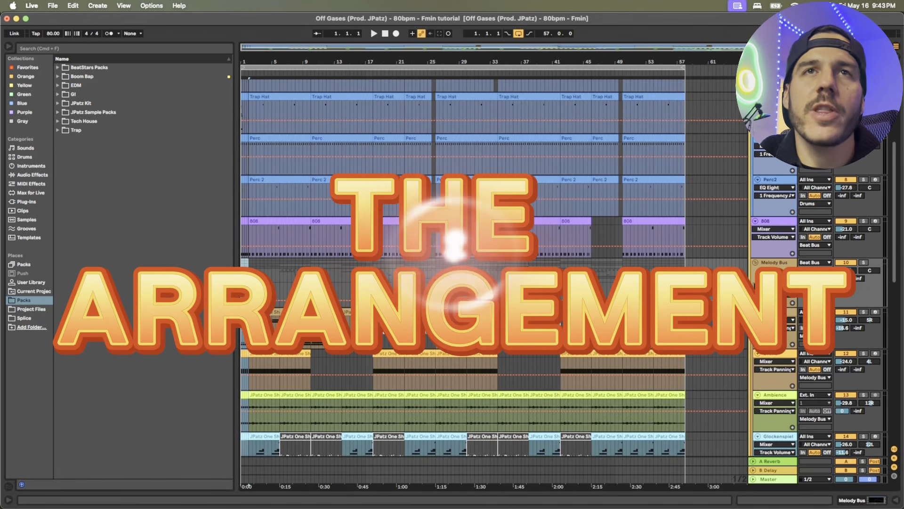
Examine the chopped clips in the opening bar across the drum, 808 and melody tracks, then show the whole arrangement
key(plus)
key(plus)
key(plus)
key(plus)
key(plus)
key(plus)
key(plus)
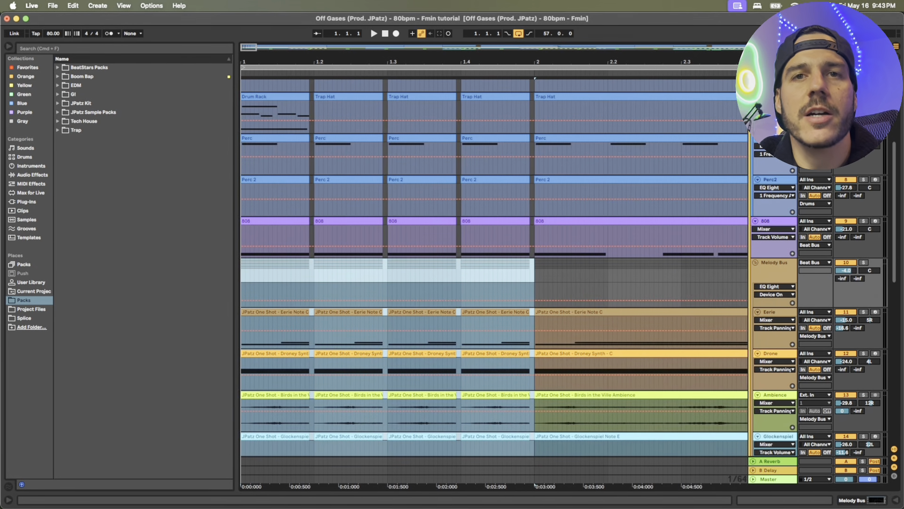
key(minus)
key(minus)
key(minus)
key(minus)
key(minus)
key(minus)
key(minus)
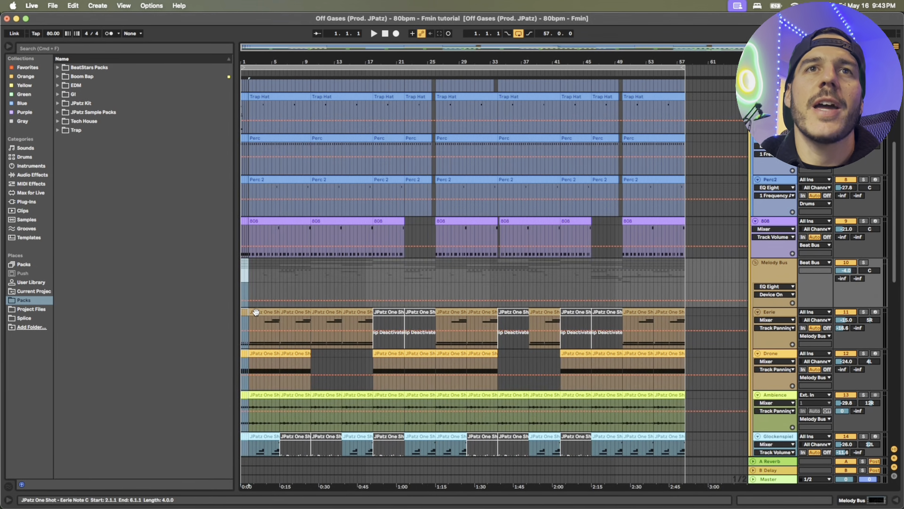
Select the Eerie track's clips section by section up to bar 58, then look through the remaining melody tracks
click(255, 313)
shift+click(285, 309)
click(332, 309)
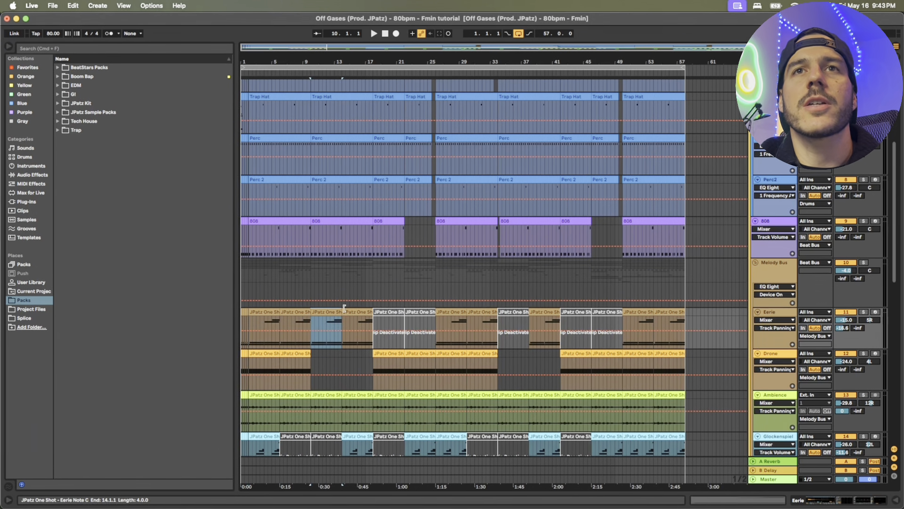
shift+click(420, 312)
click(461, 312)
shift+click(477, 311)
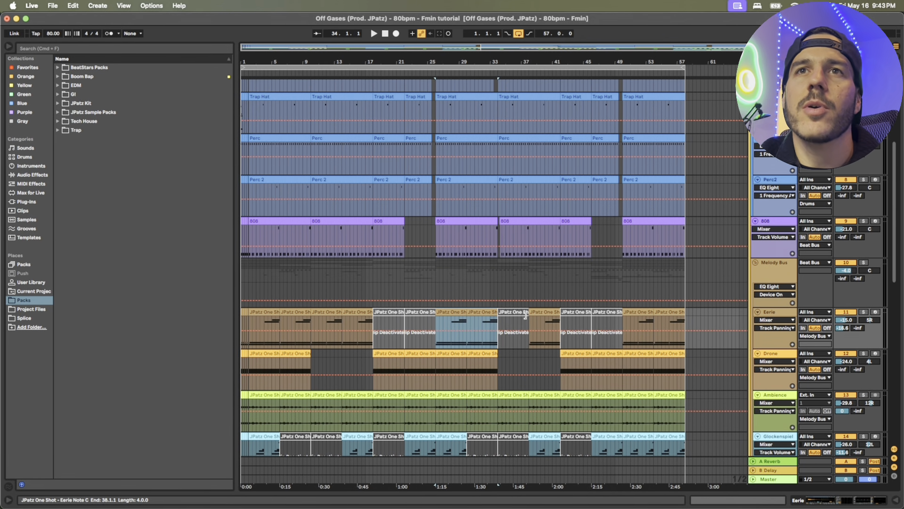
click(516, 311)
shift+click(599, 312)
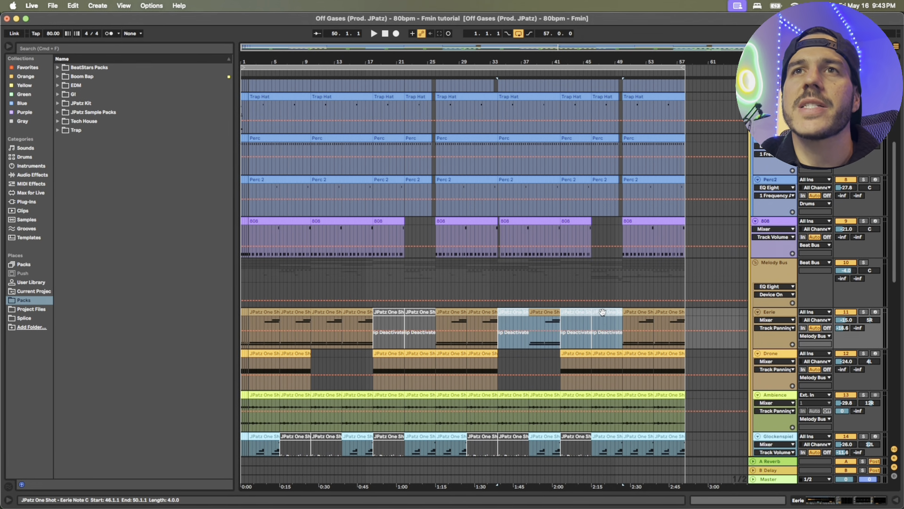
click(634, 309)
shift+click(665, 310)
scroll(633, 288, down, 6)
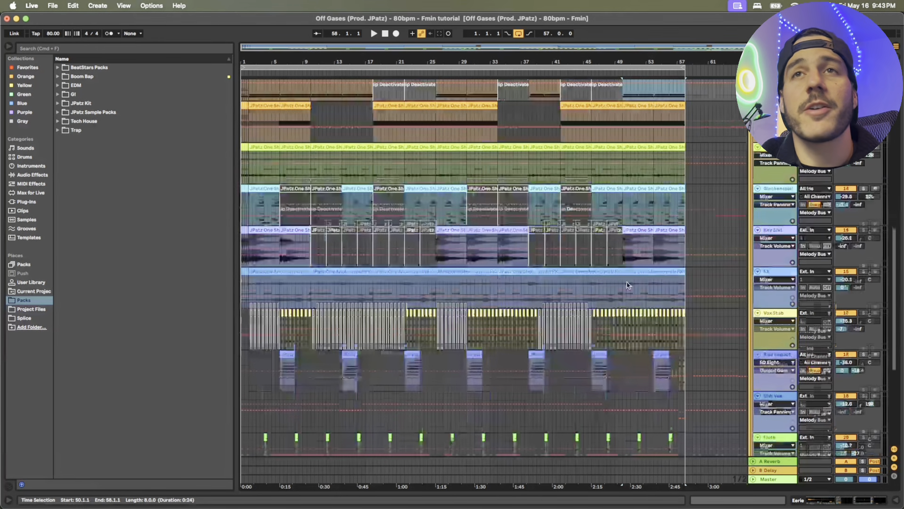
scroll(627, 282, down, 5)
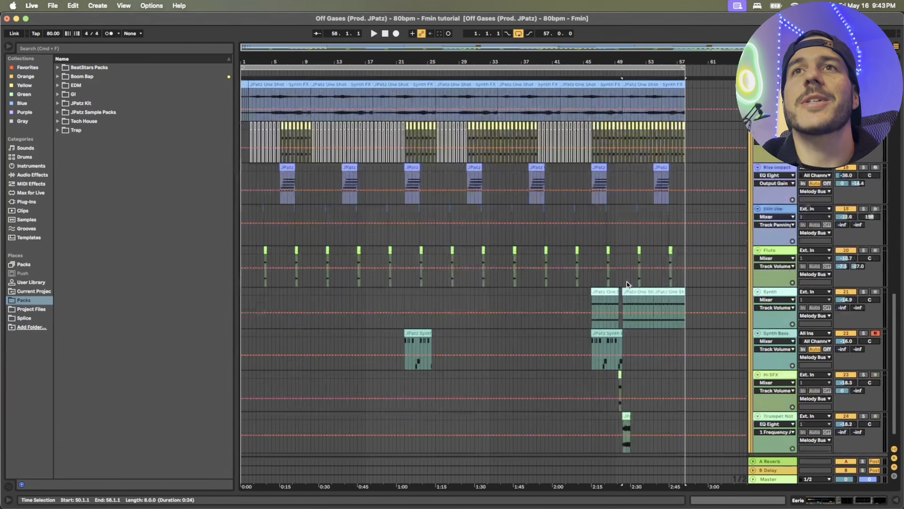
Compare the active and deactivated clips across the melody tracks, then select the Synth Bass clip starting at bar 46
scroll(578, 283, up, 7)
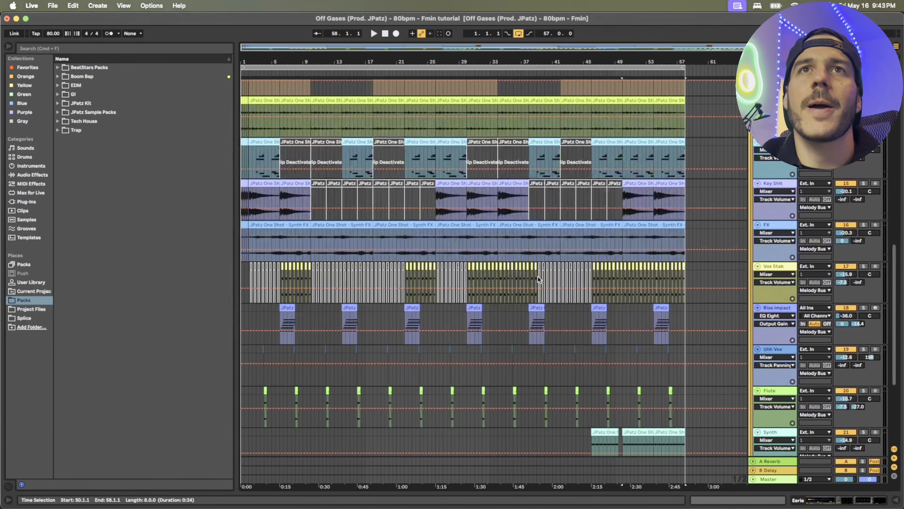
scroll(643, 175, down, 4)
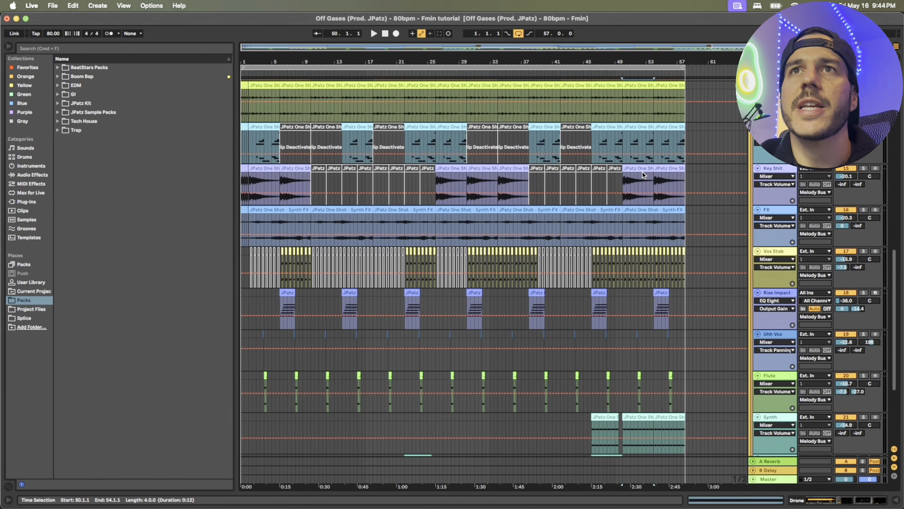
scroll(655, 166, up, 4)
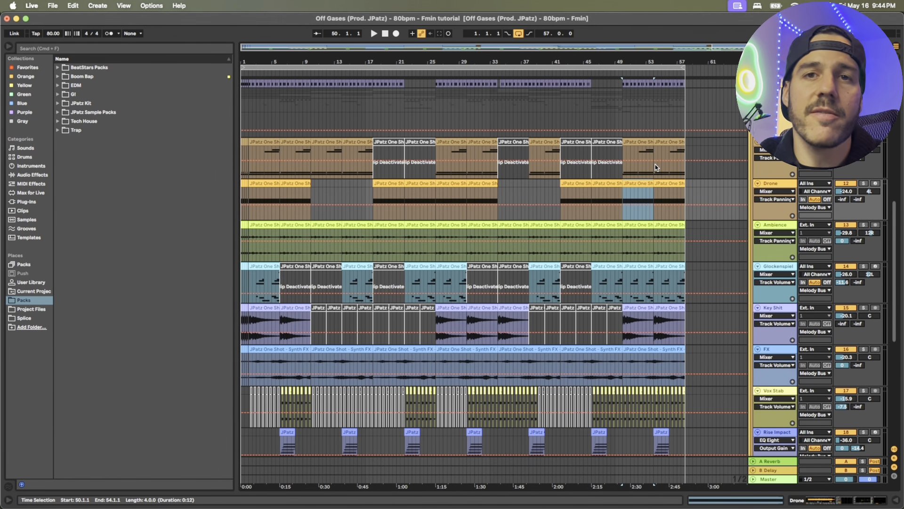
scroll(595, 242, down, 7)
click(611, 340)
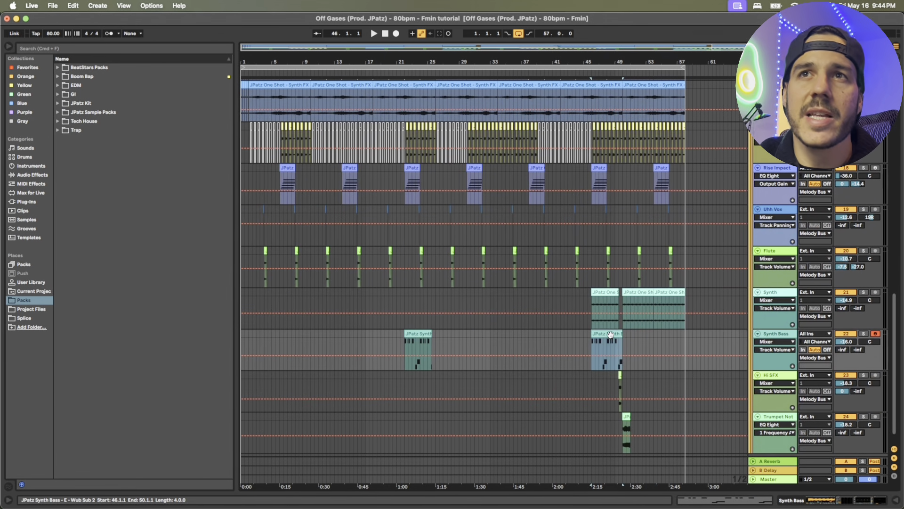
Examine how the drum, 808 and Eerie clips are arranged around the section from bar 46 to 50
scroll(612, 335, up, 11)
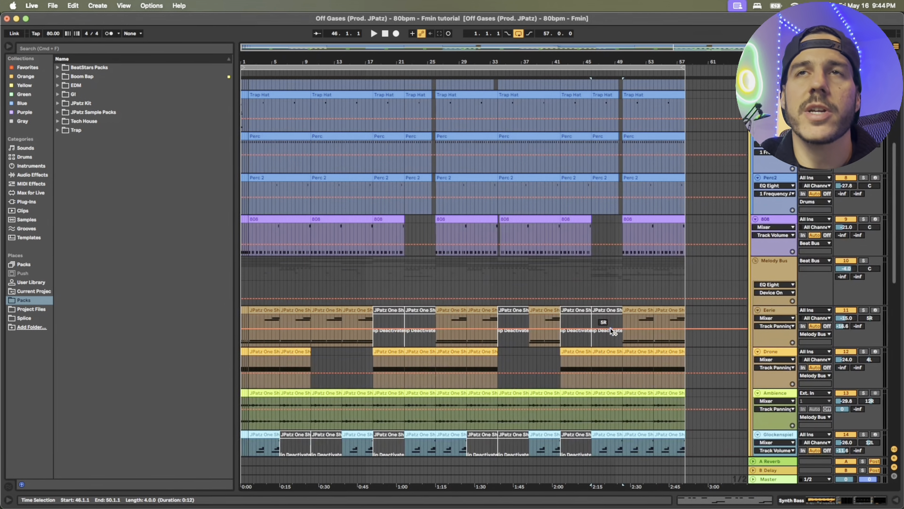
scroll(608, 315, up, 5)
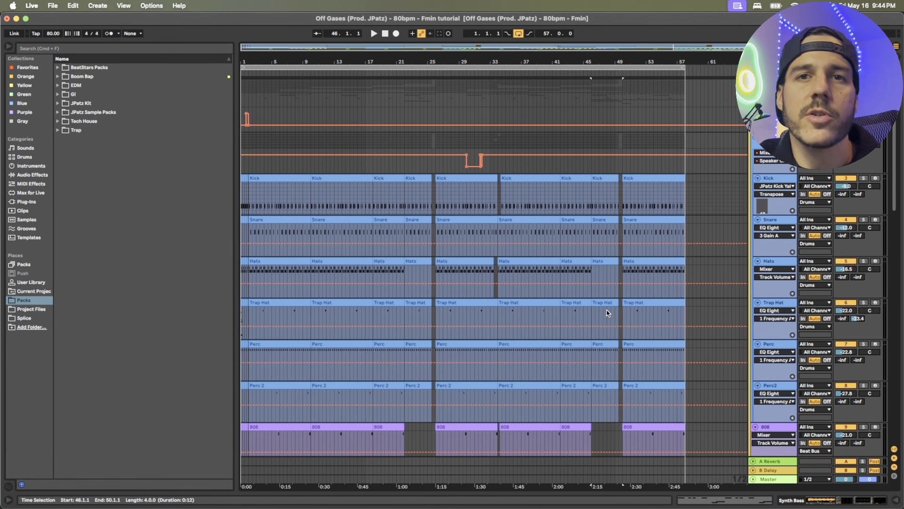
scroll(629, 298, down, 5)
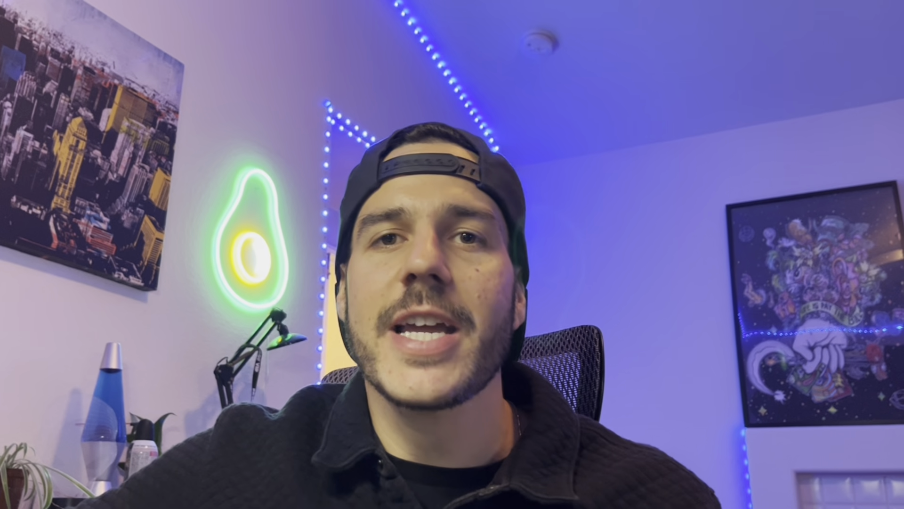